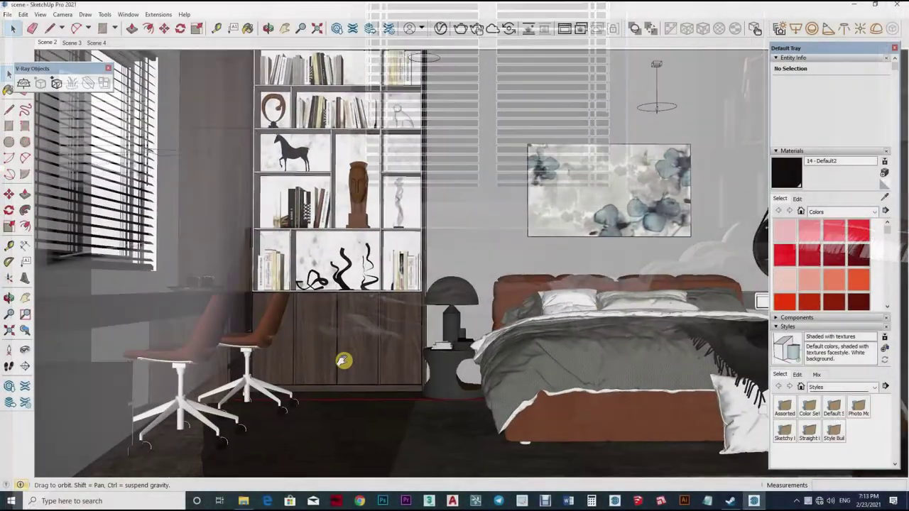
Step: Orbit the bedroom view toward the desk and bookshelf
{"action": "mouse_move", "coordinate": [498, 295]}
{"action": "middle_mouse_down"}
{"action": "mouse_move", "coordinate": [435, 295]}
{"action": "mouse_move", "coordinate": [510, 27]}
{"action": "middle_mouse_up"}
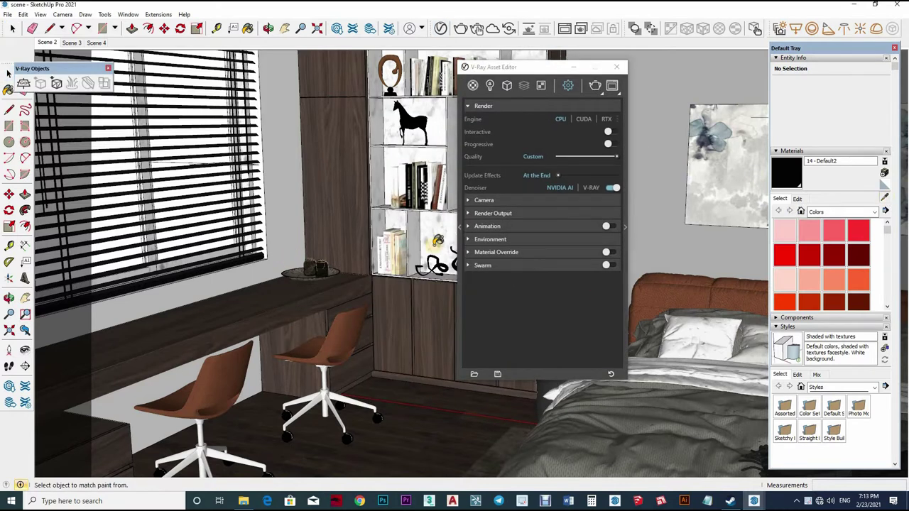
Step: Sample the Genericgolate material and set its reflection glossiness to 0.8
{"action": "key", "text": "b"}
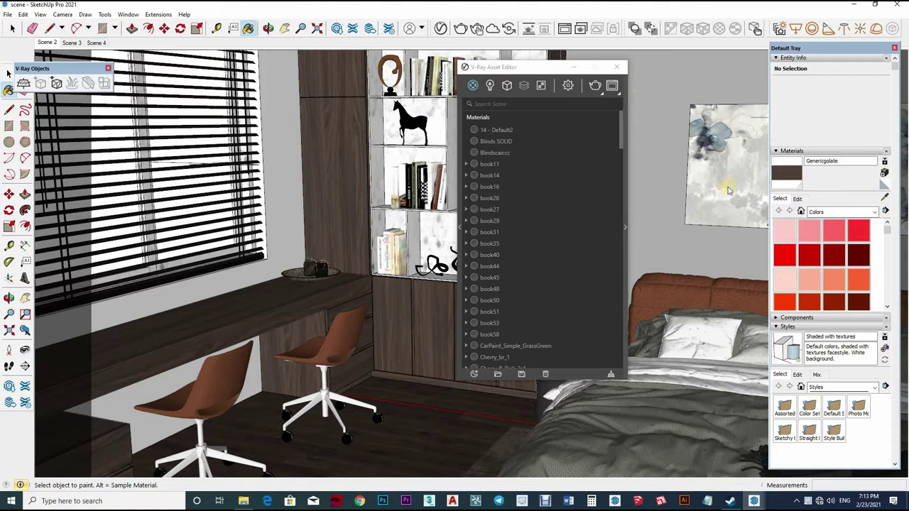
{"action": "left_click", "coordinate": [731, 191], "text": "alt"}
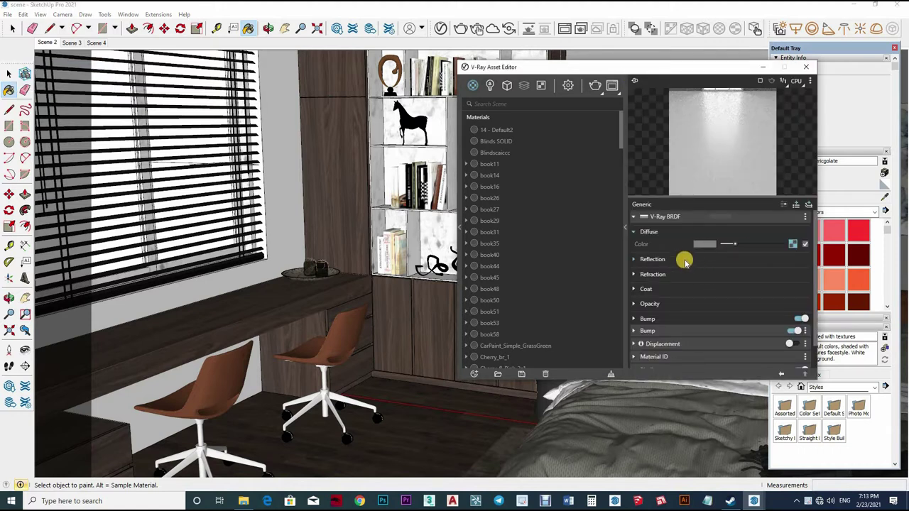
{"action": "left_click", "coordinate": [725, 260]}
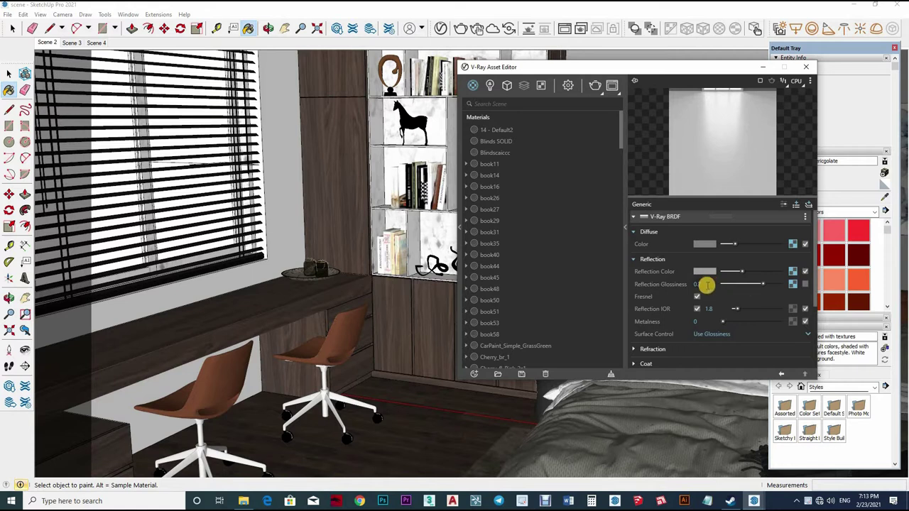
{"action": "type", "text": "0.8"}
{"action": "key", "text": "Return"}
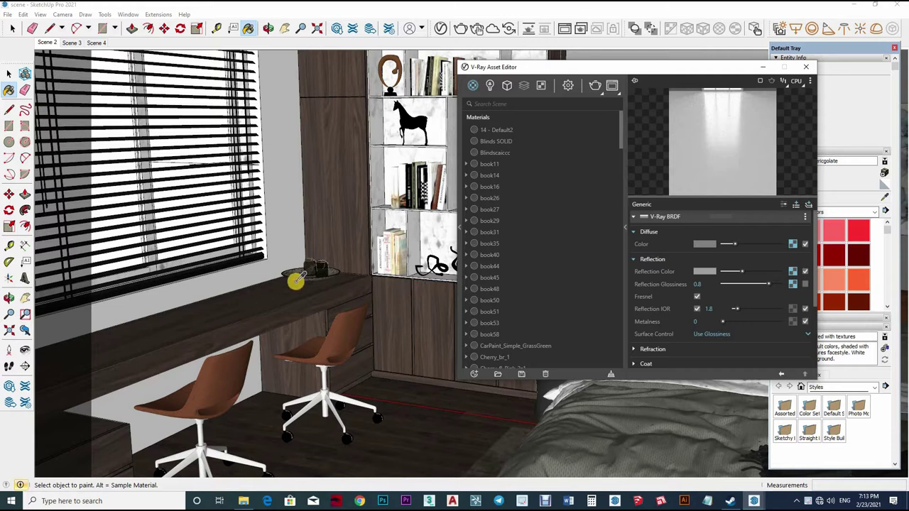
Step: Sample the blinds' Blindscaiccc material into the V-Ray editor
{"action": "left_click", "coordinate": [250, 257]}
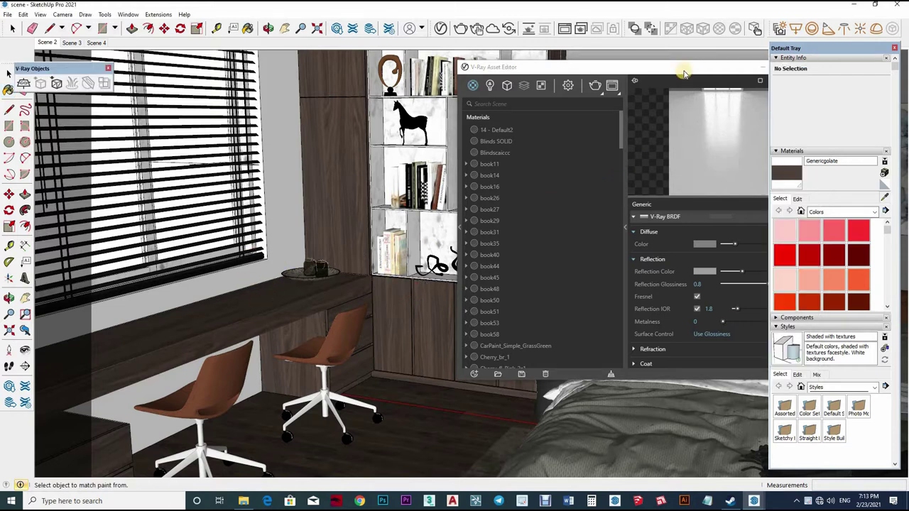
{"action": "left_click", "coordinate": [495, 153]}
{"action": "left_click", "coordinate": [603, 253]}
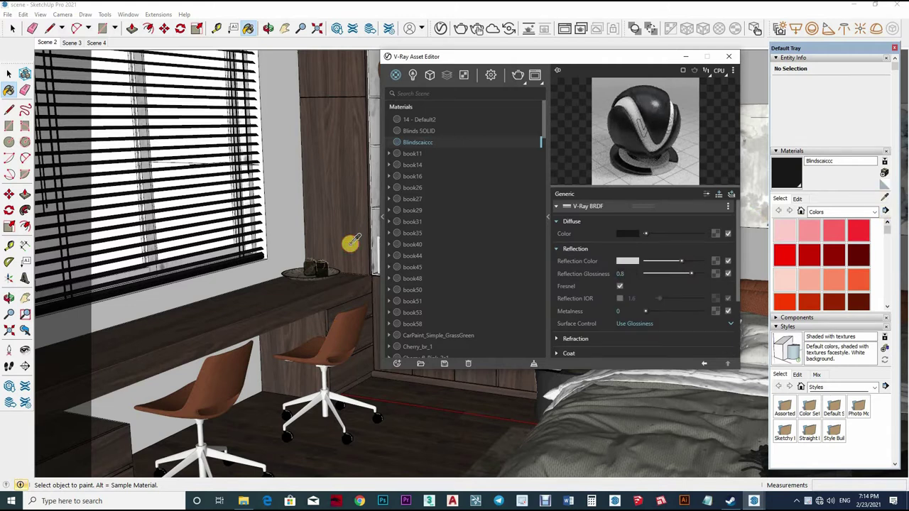
Step: Sample the black chair-caster Material #118 and set its reflection glossiness to 0.85
{"action": "left_click", "coordinate": [306, 233]}
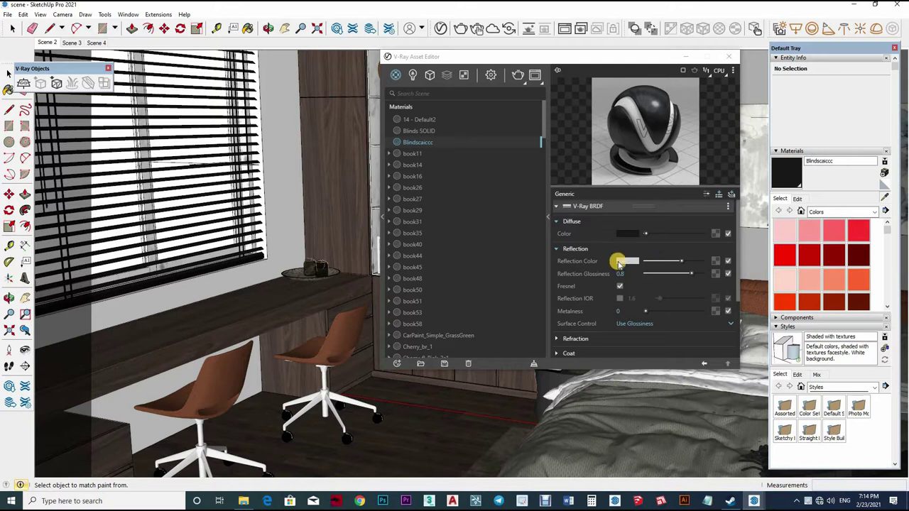
{"action": "left_click", "coordinate": [619, 262]}
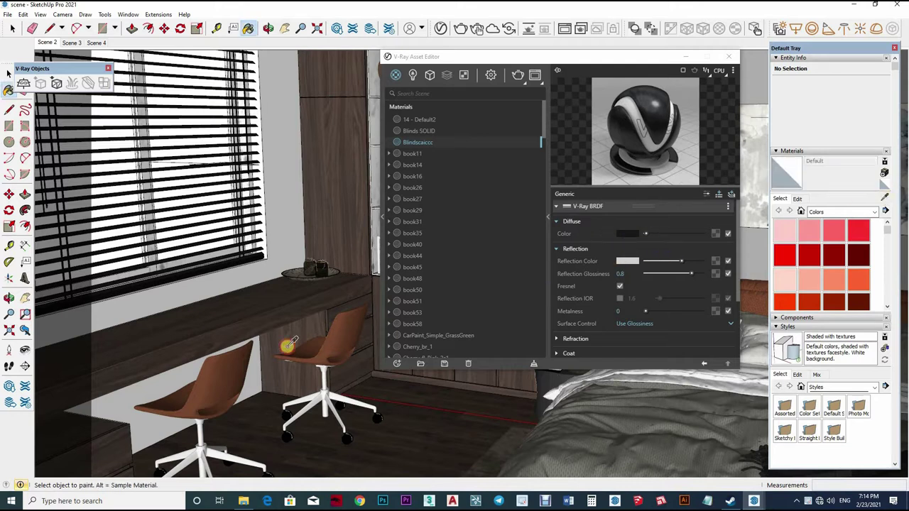
{"action": "key", "text": "alt"}
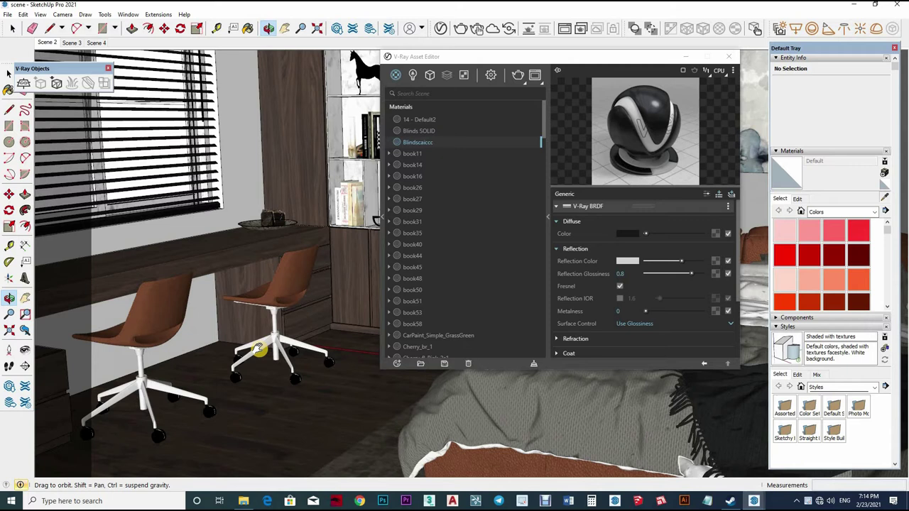
{"action": "mouse_move", "coordinate": [246, 349]}
{"action": "middle_mouse_down"}
{"action": "mouse_move", "coordinate": [301, 414]}
{"action": "mouse_move", "coordinate": [344, 365]}
{"action": "middle_mouse_up"}
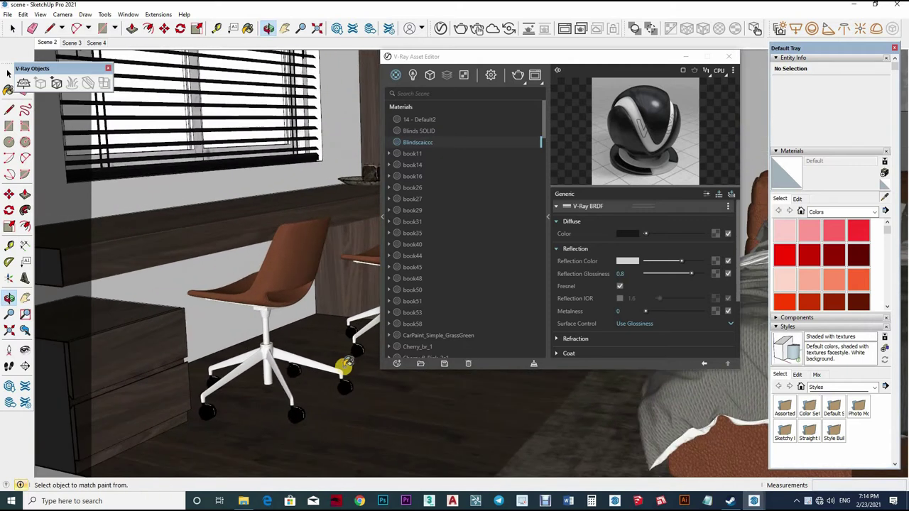
{"action": "left_click", "coordinate": [344, 364], "text": "alt"}
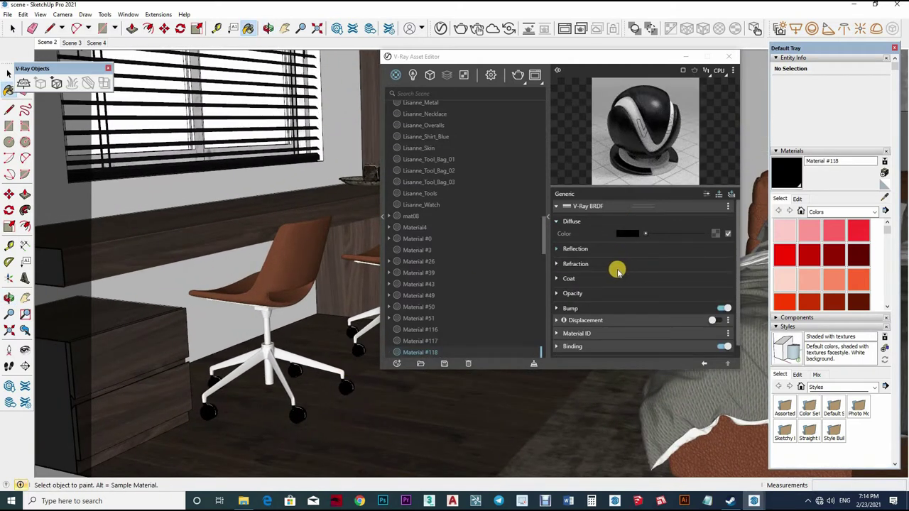
{"action": "left_click", "coordinate": [632, 273]}
{"action": "type", "text": "0.85"}
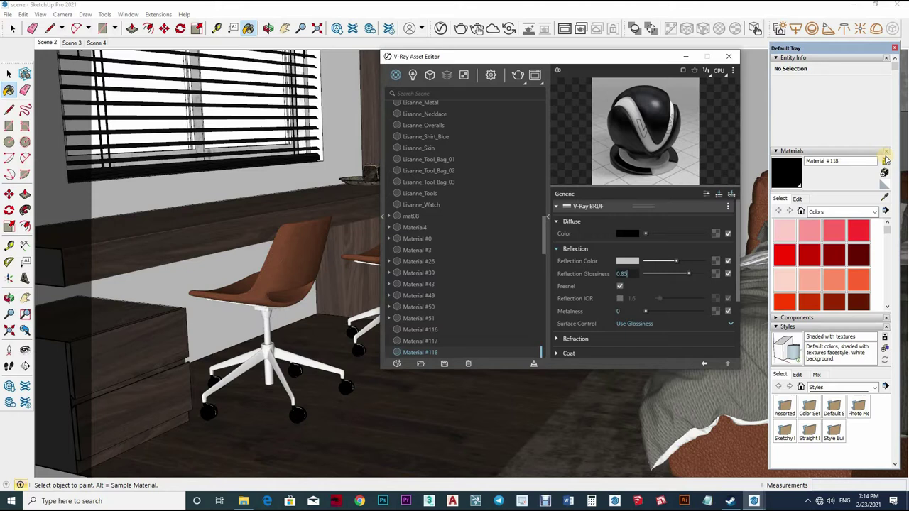
{"action": "key", "text": "Return"}
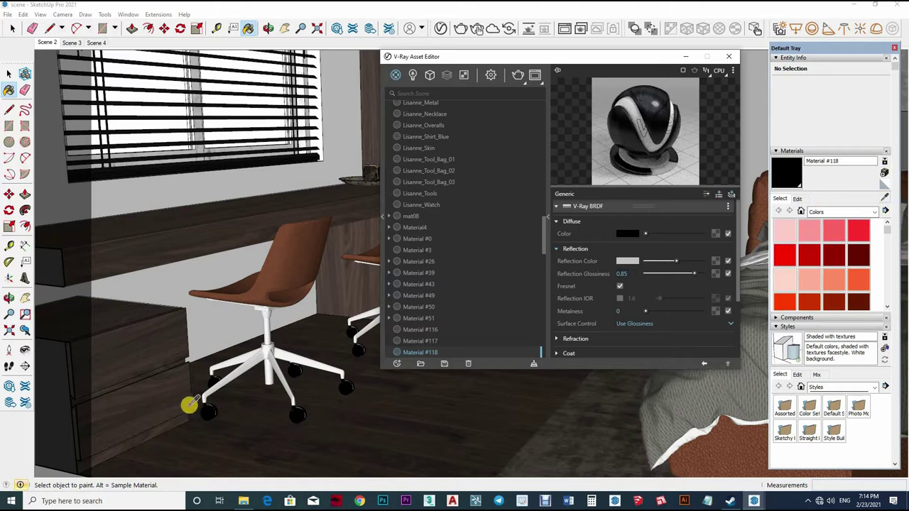
Step: Sample the chair base's Material #3 and set its reflection glossiness to 0.95
{"action": "key", "text": "alt"}
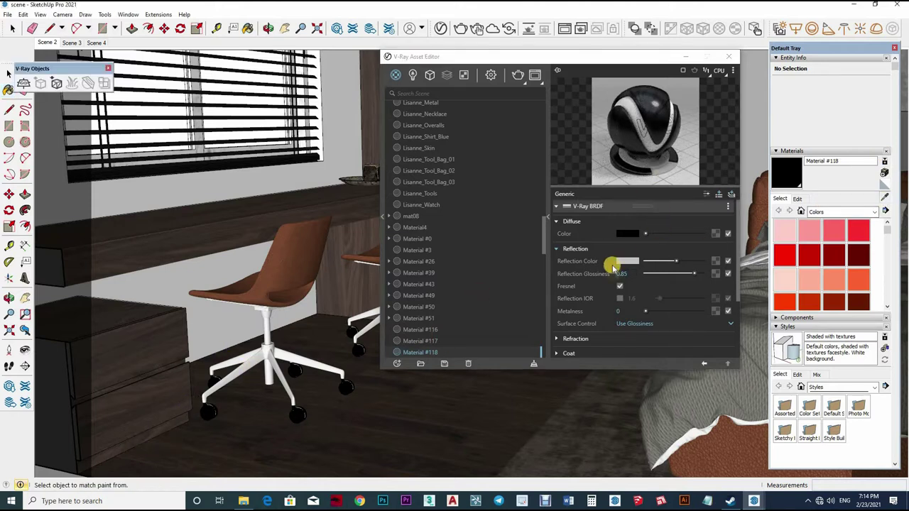
{"action": "left_click", "coordinate": [614, 266], "text": "alt"}
{"action": "left_click", "coordinate": [632, 276]}
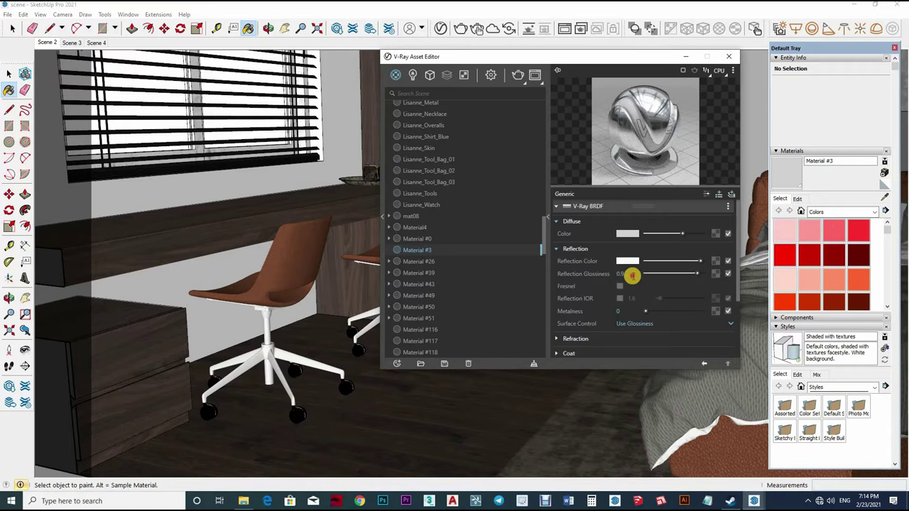
{"action": "type", "text": "5"}
{"action": "key", "text": "Return"}
Step: Sample the brown chair seat's Genericdabo material, then orbit over to the bookshelf
{"action": "left_click", "coordinate": [276, 269], "text": "alt"}
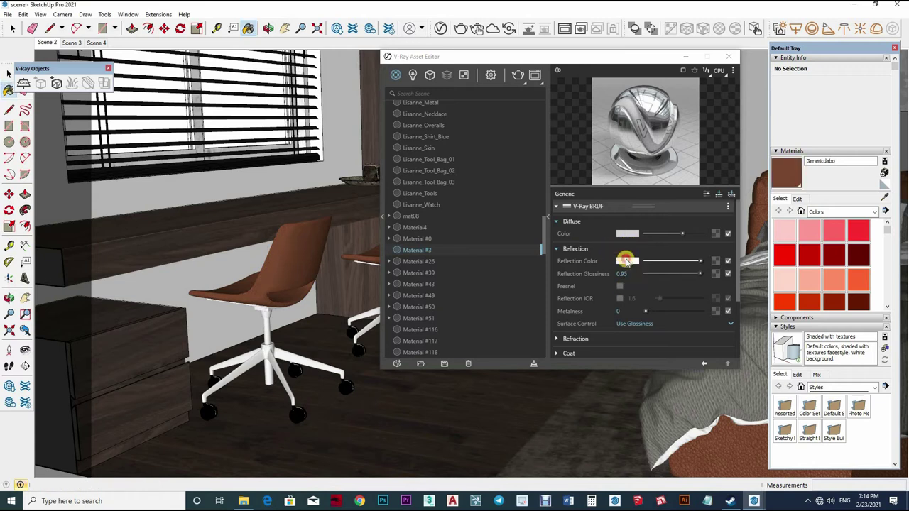
{"action": "left_click", "coordinate": [626, 261]}
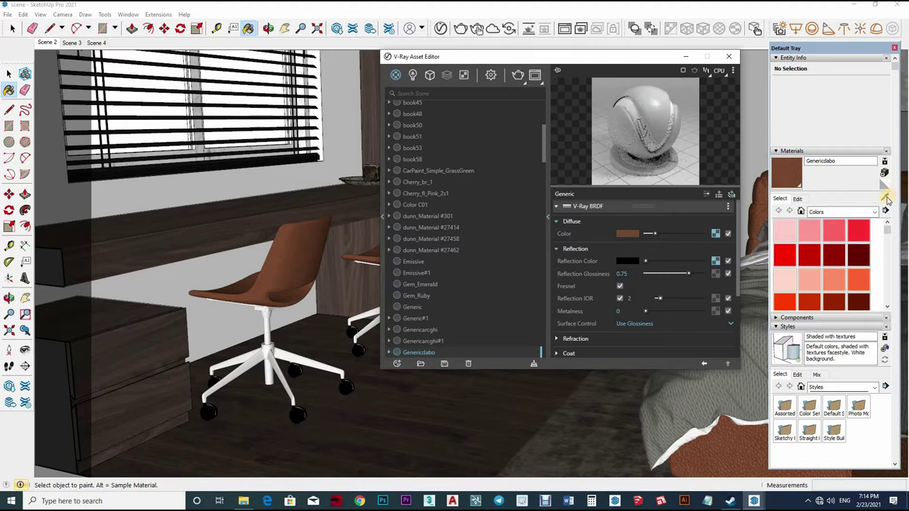
{"action": "left_click", "coordinate": [266, 286]}
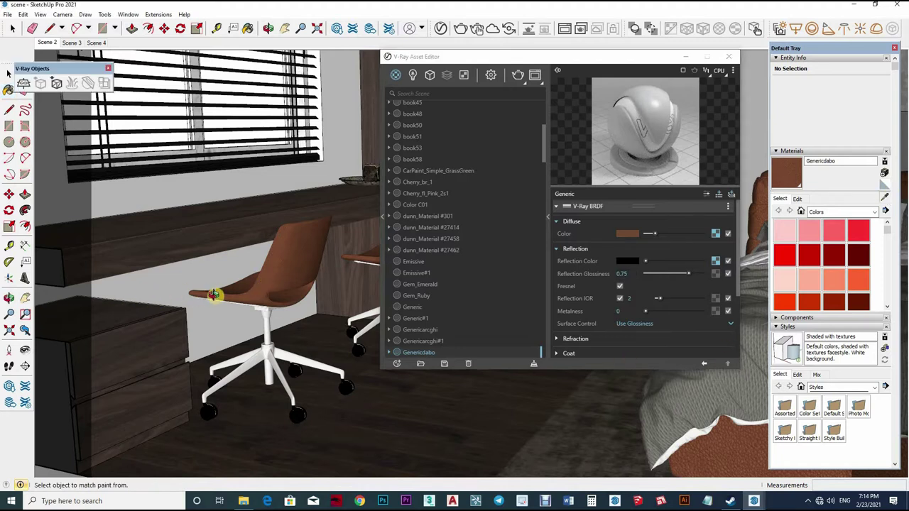
{"action": "middle_click_drag", "start_coordinate": [213, 294], "coordinate": [258, 209]}
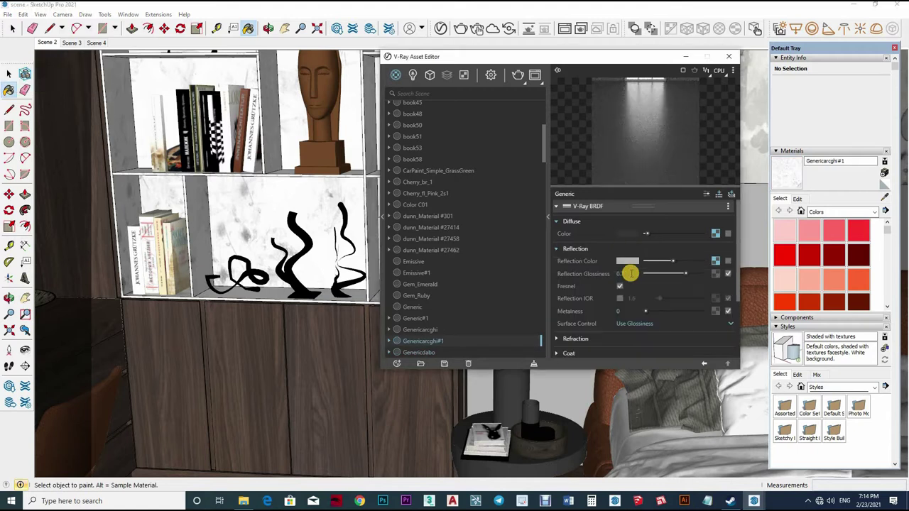
Step: Set the bookshelf's Genericarcghi#1 reflection glossiness to 0.75
{"action": "left_click", "coordinate": [689, 274]}
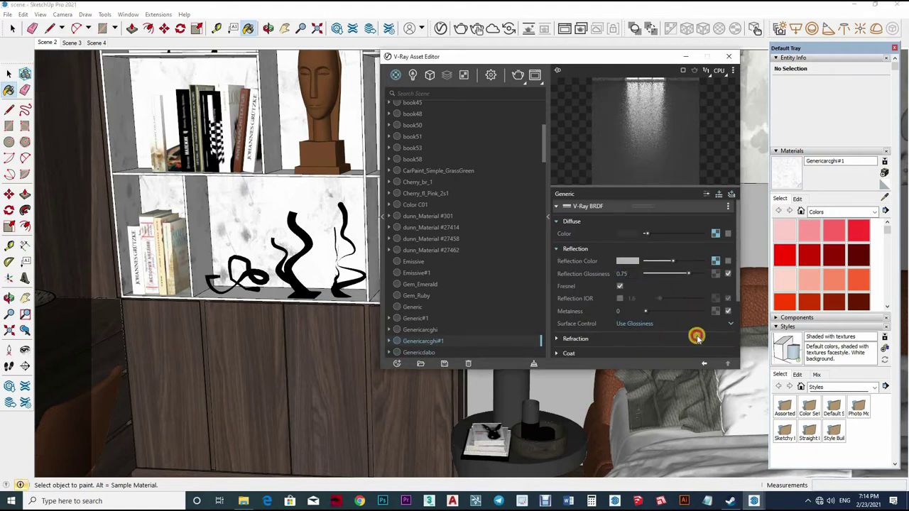
{"action": "scroll", "coordinate": [668, 320], "scroll_direction": "down", "scroll_amount": 2}
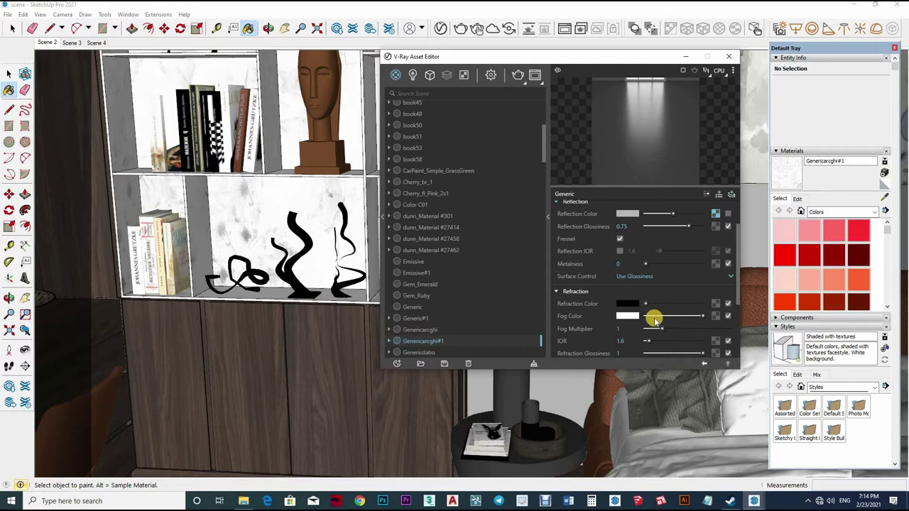
{"action": "scroll", "coordinate": [653, 316], "scroll_direction": "down", "scroll_amount": 3}
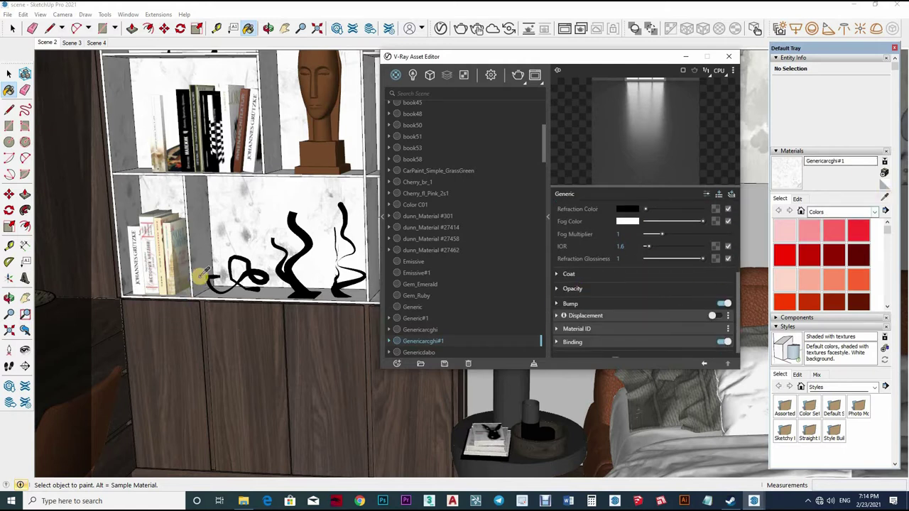
Step: Orbit to the nightstand and sample its metal Genericinoxx material's reflection settings
{"action": "mouse_move", "coordinate": [255, 239]}
{"action": "middle_mouse_down"}
{"action": "mouse_move", "coordinate": [210, 226]}
{"action": "mouse_move", "coordinate": [245, 287]}
{"action": "mouse_move", "coordinate": [258, 237]}
{"action": "mouse_move", "coordinate": [290, 319]}
{"action": "mouse_move", "coordinate": [341, 377]}
{"action": "mouse_move", "coordinate": [301, 305]}
{"action": "mouse_move", "coordinate": [330, 379]}
{"action": "mouse_move", "coordinate": [393, 379]}
{"action": "mouse_move", "coordinate": [402, 370]}
{"action": "middle_mouse_up"}
{"action": "left_click", "coordinate": [401, 370], "text": "alt"}
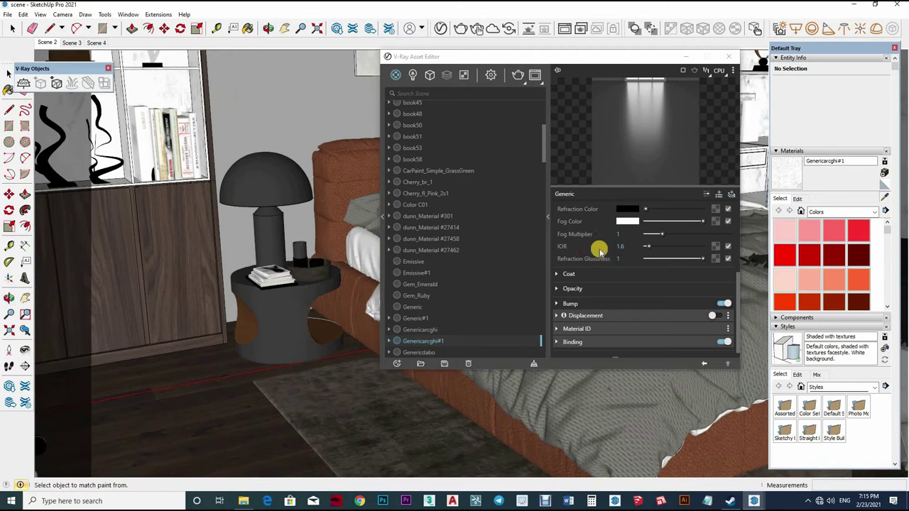
{"action": "left_click", "coordinate": [615, 249]}
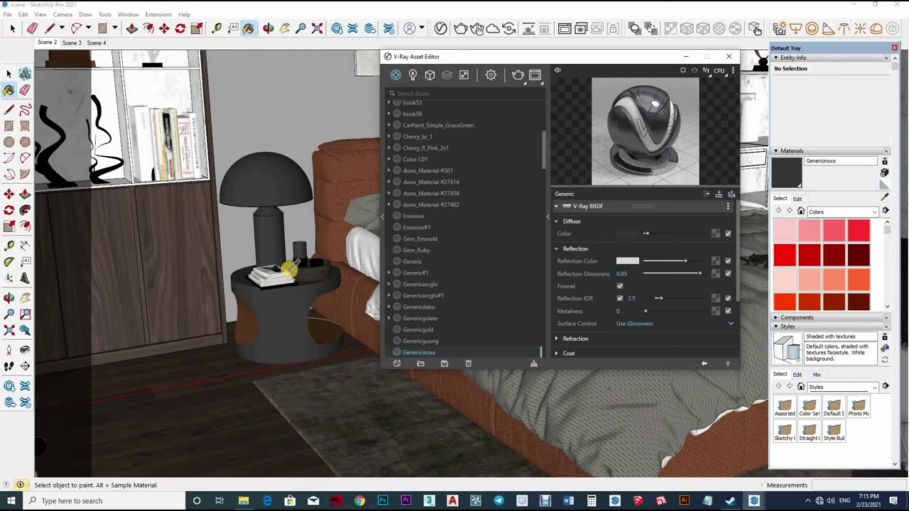
Step: Sample the gold material, then set the grey bed Material #27470's reflection glossiness to 0.95
{"action": "left_click", "coordinate": [329, 327]}
{"action": "left_click", "coordinate": [329, 327], "text": "alt"}
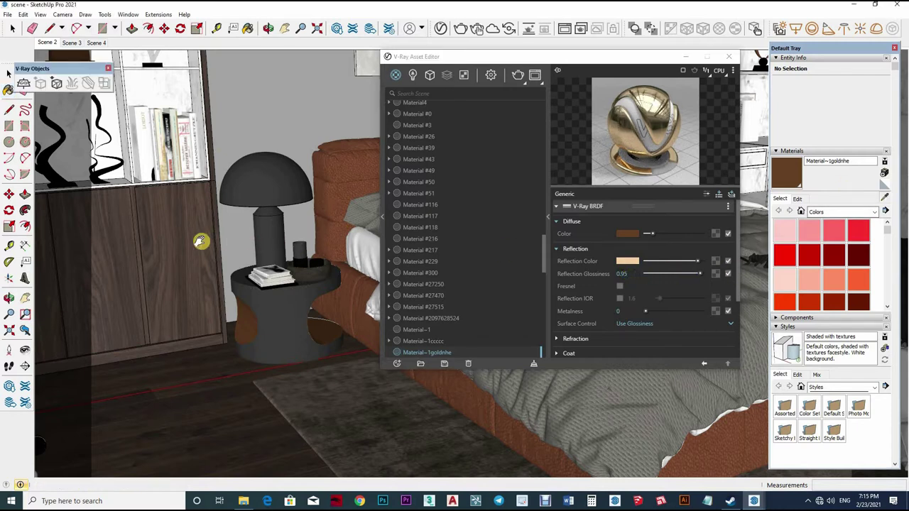
{"action": "middle_click_drag", "start_coordinate": [275, 167], "coordinate": [621, 280]}
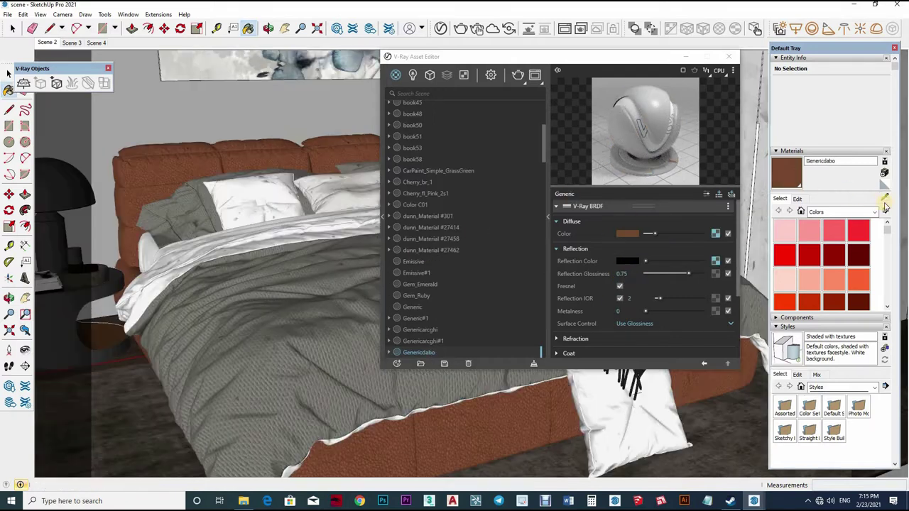
{"action": "middle_click_drag", "start_coordinate": [710, 298], "coordinate": [603, 312], "text": "shift"}
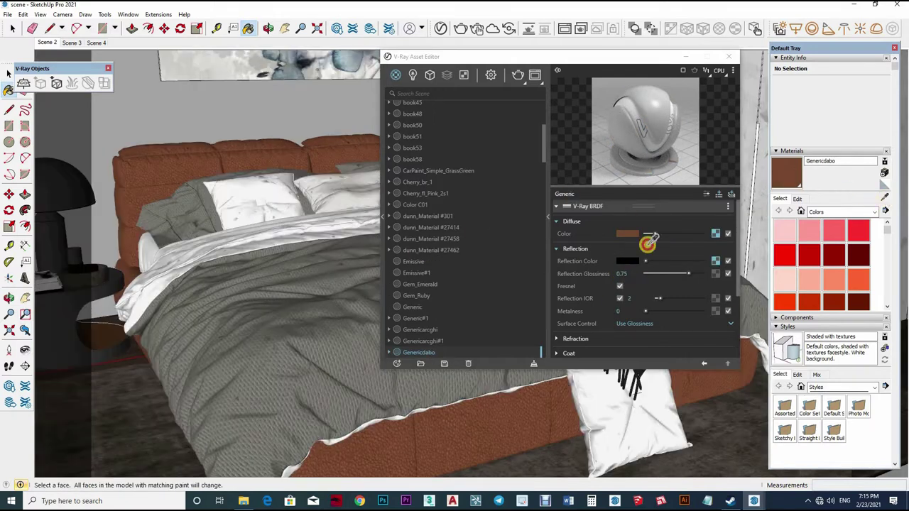
{"action": "left_click", "coordinate": [345, 270], "text": "alt"}
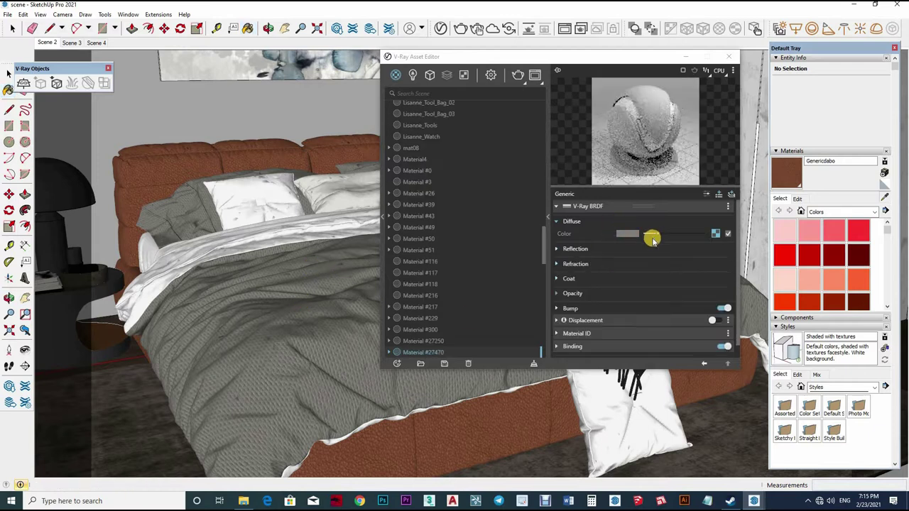
{"action": "left_click", "coordinate": [621, 277]}
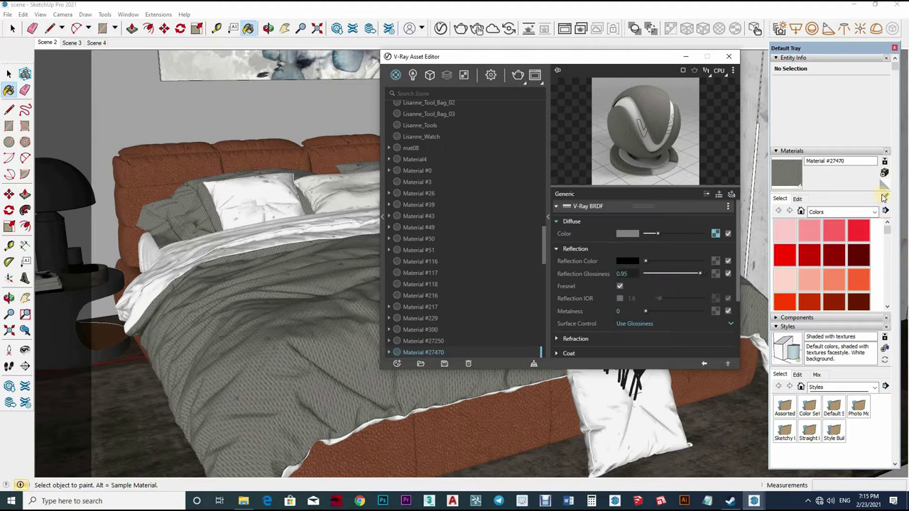
{"action": "key", "text": "Return"}
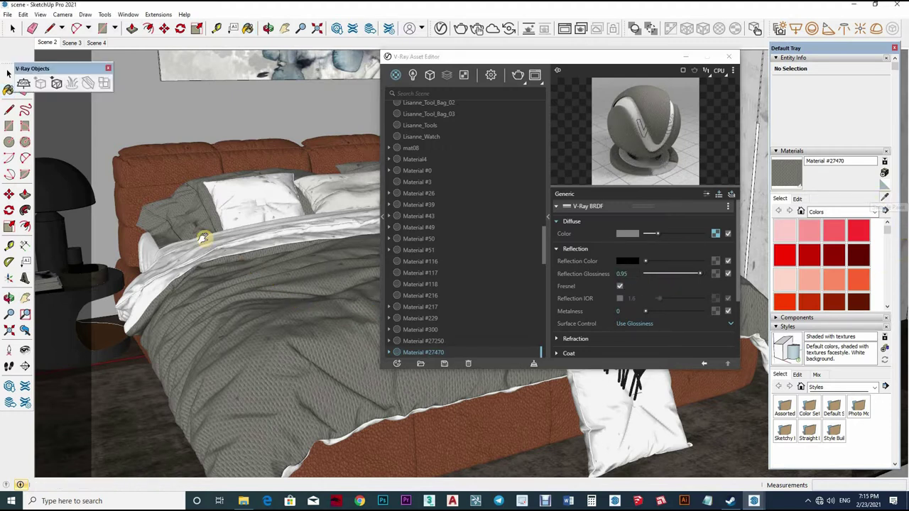
Step: Orbit toward the wall painting and sample its Generic#1 material's reflection settings
{"action": "middle_click_drag", "start_coordinate": [223, 264], "coordinate": [301, 263]}
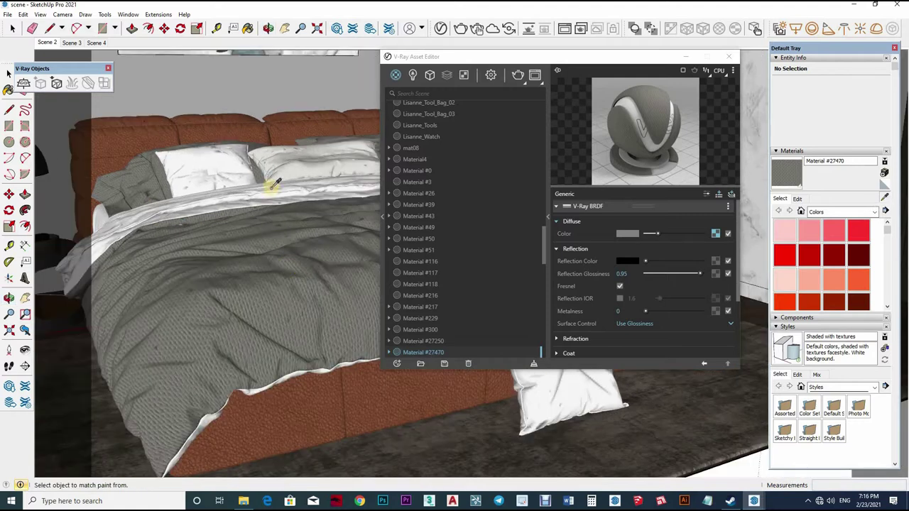
{"action": "middle_click_drag", "start_coordinate": [267, 291], "coordinate": [264, 300]}
{"action": "middle_click_drag", "start_coordinate": [250, 236], "coordinate": [235, 270]}
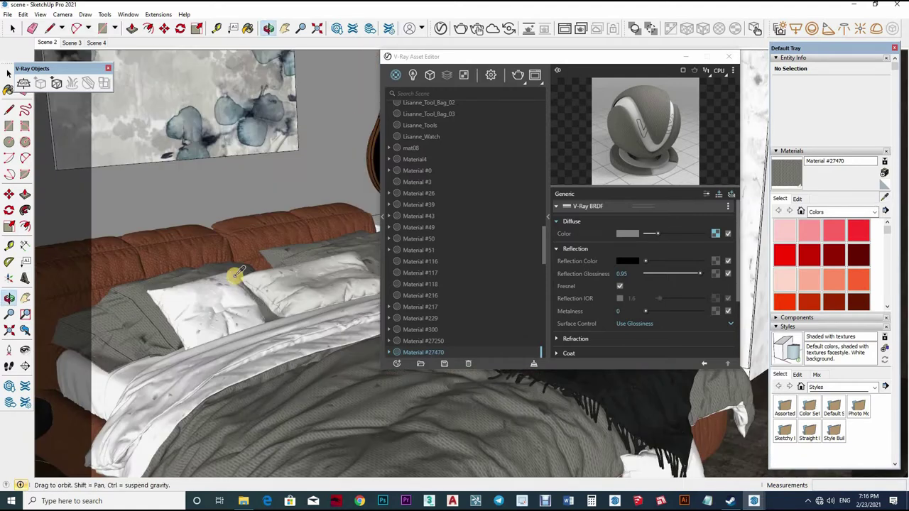
{"action": "middle_click_drag", "start_coordinate": [238, 198], "coordinate": [228, 167]}
{"action": "left_click", "coordinate": [227, 168], "text": "alt"}
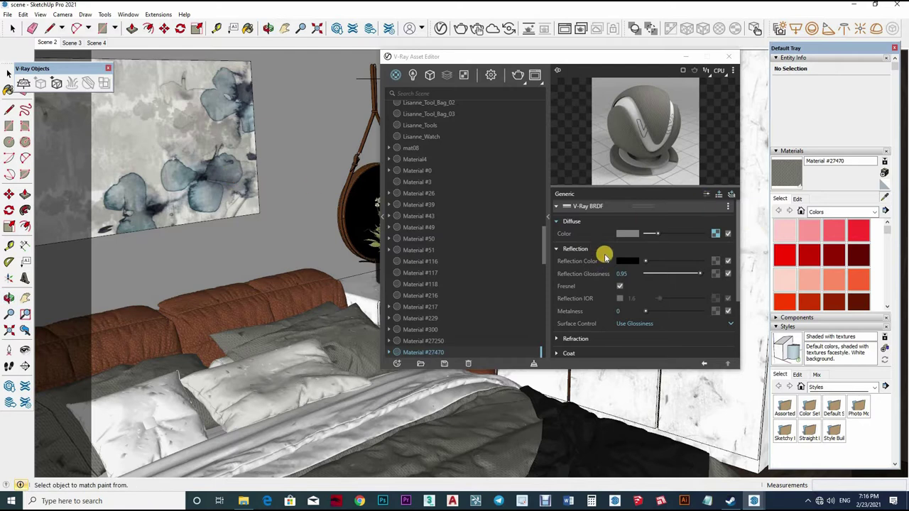
{"action": "left_click", "coordinate": [604, 251]}
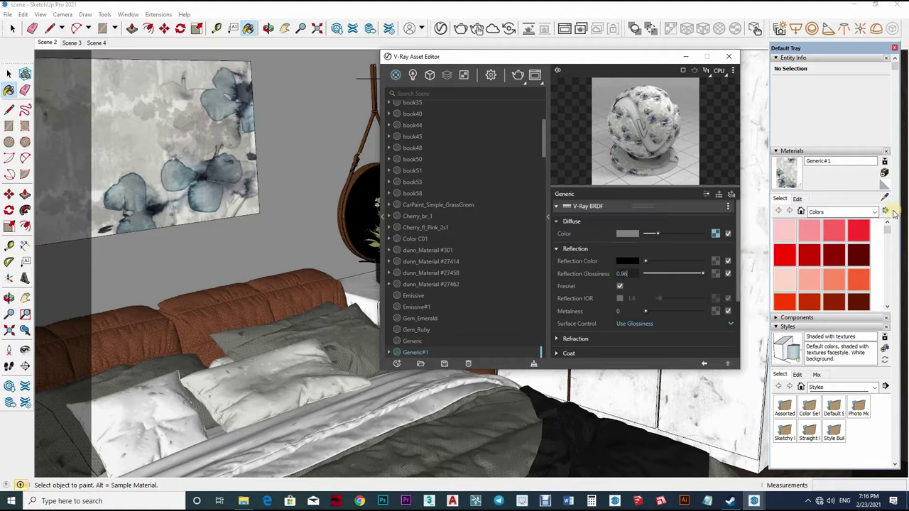
Step: Set Generic#1's reflection glossiness to 0.9, then max out the next sampled material's reflection colour
{"action": "key", "text": "Return"}
{"action": "key", "text": "BackSpace"}
{"action": "left_click", "coordinate": [885, 199]}
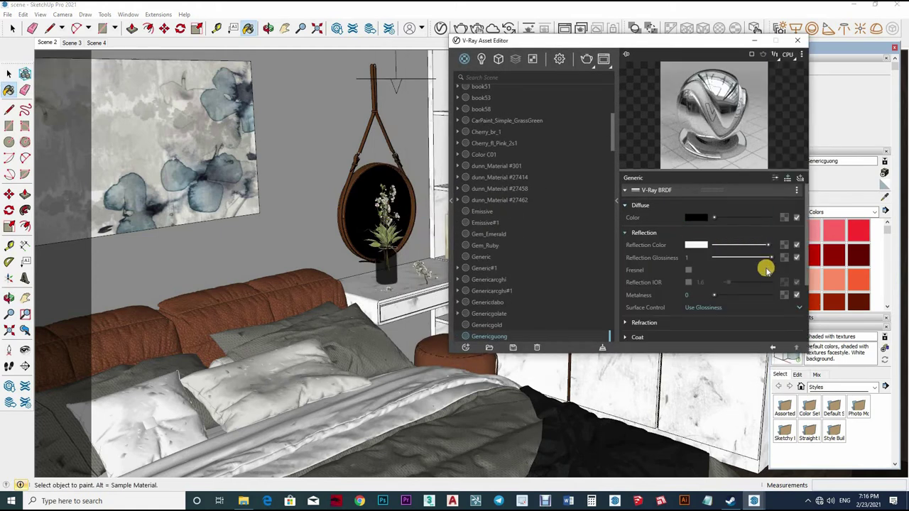
{"action": "left_click", "coordinate": [729, 321]}
{"action": "scroll", "coordinate": [727, 315], "scroll_direction": "down", "scroll_amount": 3}
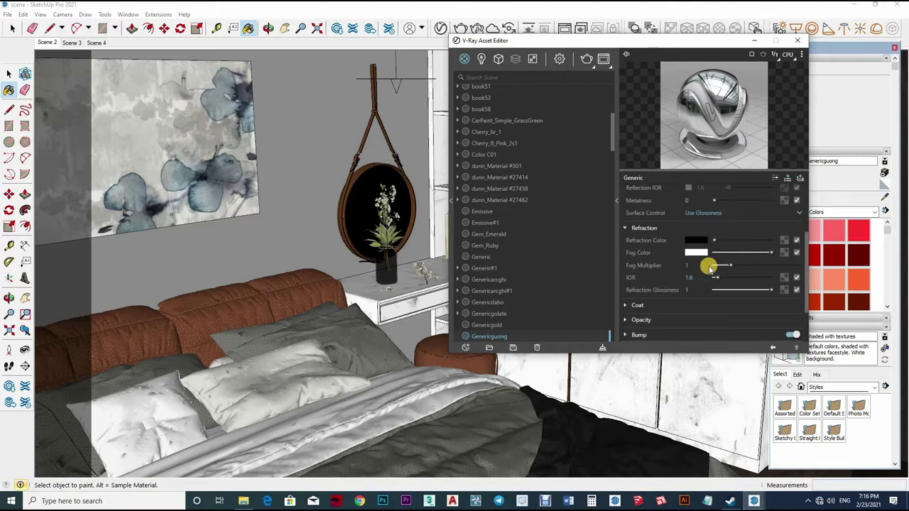
{"action": "scroll", "coordinate": [710, 268], "scroll_direction": "up", "scroll_amount": 3}
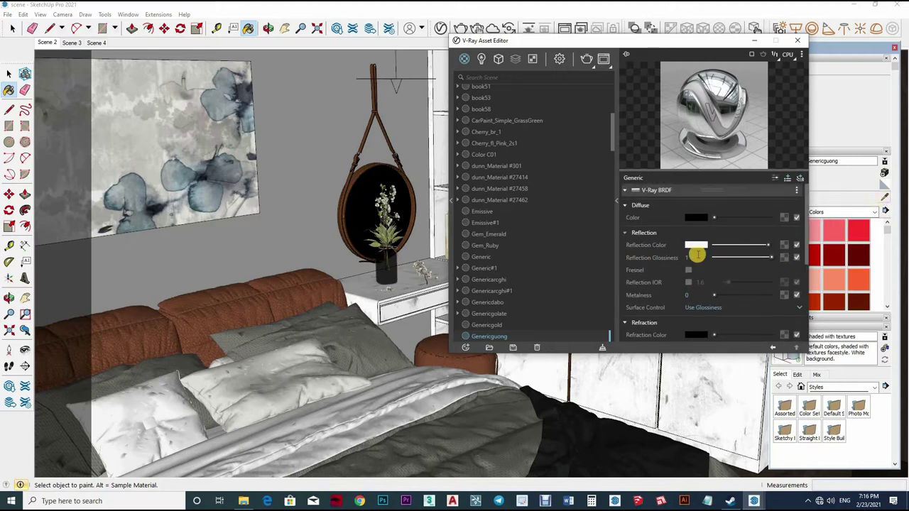
{"action": "left_click", "coordinate": [763, 249]}
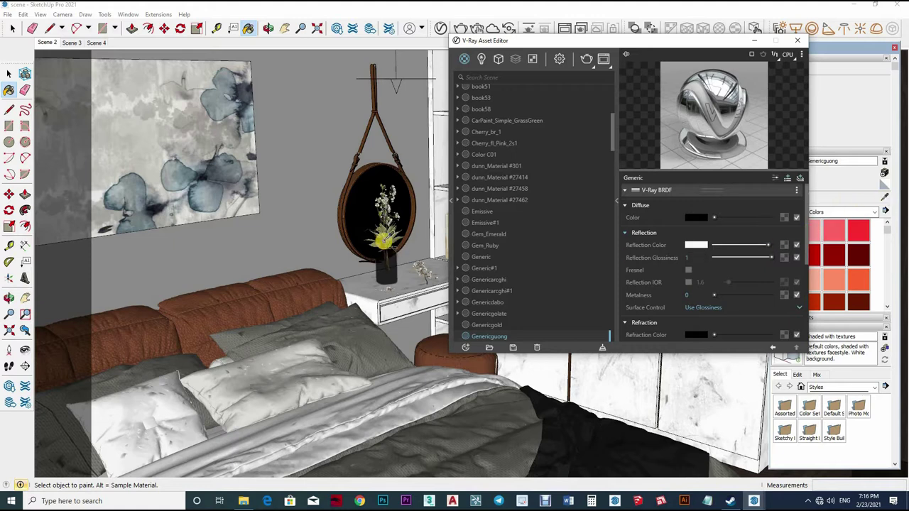
Step: Sample the gubi_leath leather, Genericarcghi marble and Genericdabo materials around the room
{"action": "left_click", "coordinate": [352, 183]}
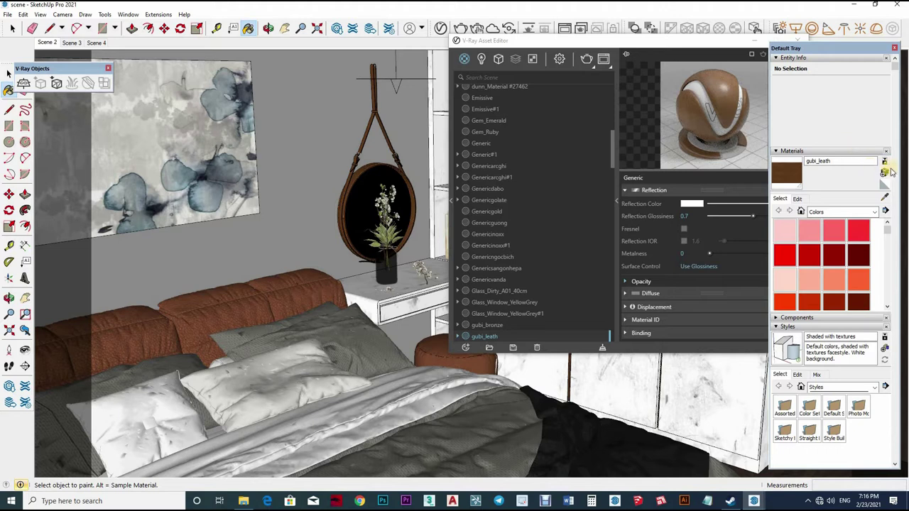
{"action": "left_click", "coordinate": [396, 299]}
{"action": "key", "text": "alt"}
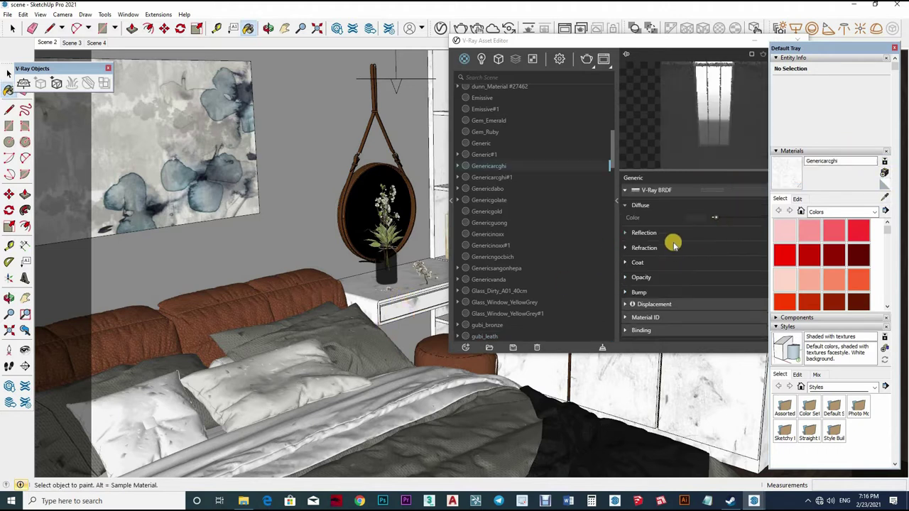
{"action": "left_click", "coordinate": [693, 235]}
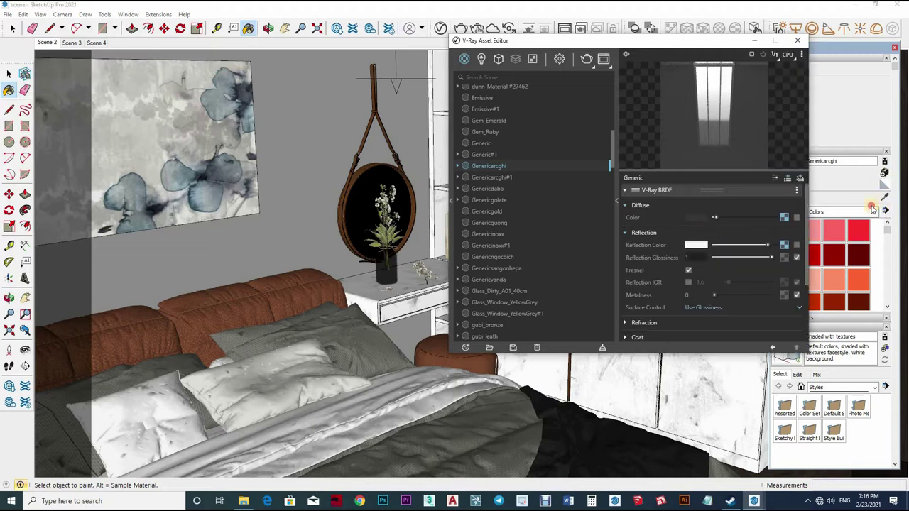
{"action": "left_click", "coordinate": [426, 351], "text": "alt"}
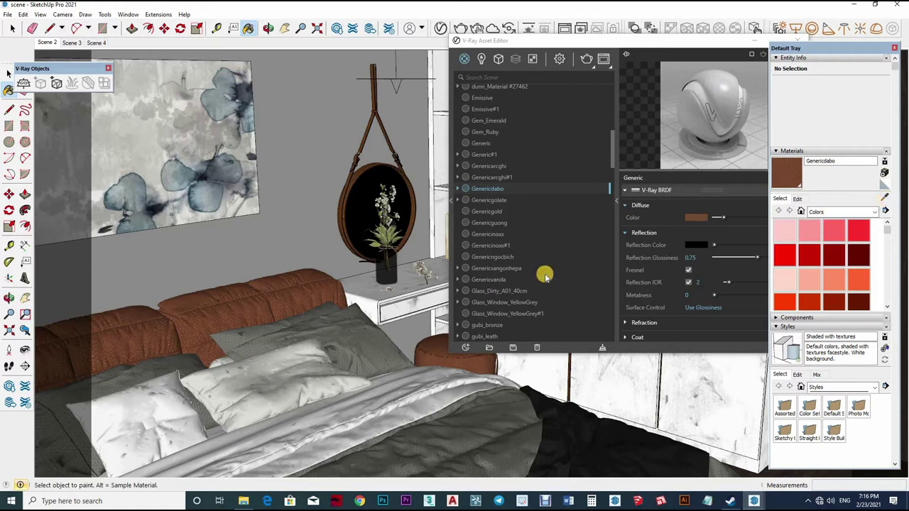
{"action": "scroll", "coordinate": [703, 266], "scroll_direction": "down", "scroll_amount": 3}
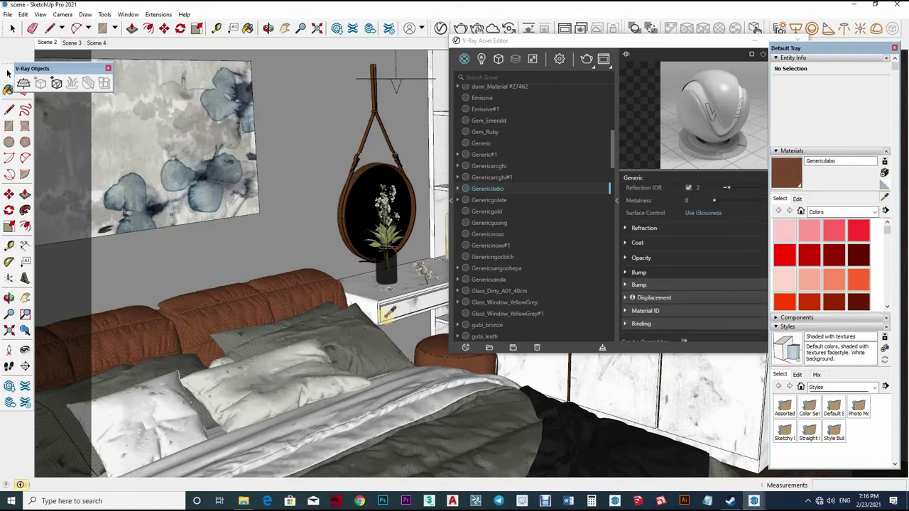
{"action": "mouse_move", "coordinate": [178, 337]}
{"action": "middle_mouse_down"}
{"action": "mouse_move", "coordinate": [371, 291]}
{"action": "mouse_move", "coordinate": [473, 234]}
{"action": "middle_mouse_up"}
{"action": "left_click", "coordinate": [404, 317], "text": "alt"}
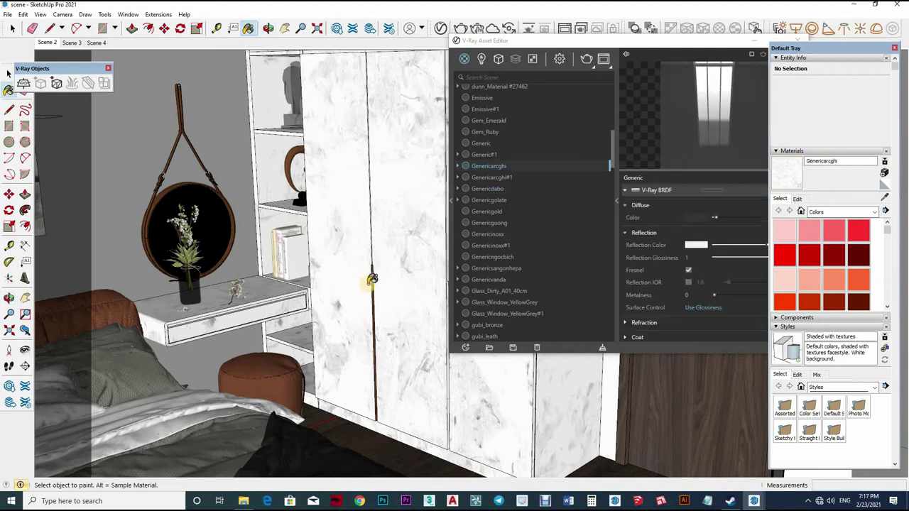
Step: Orbit around the wardrobe, sample the door's material and move the material editor aside
{"action": "scroll", "coordinate": [432, 270], "scroll_direction": "up", "scroll_amount": 3}
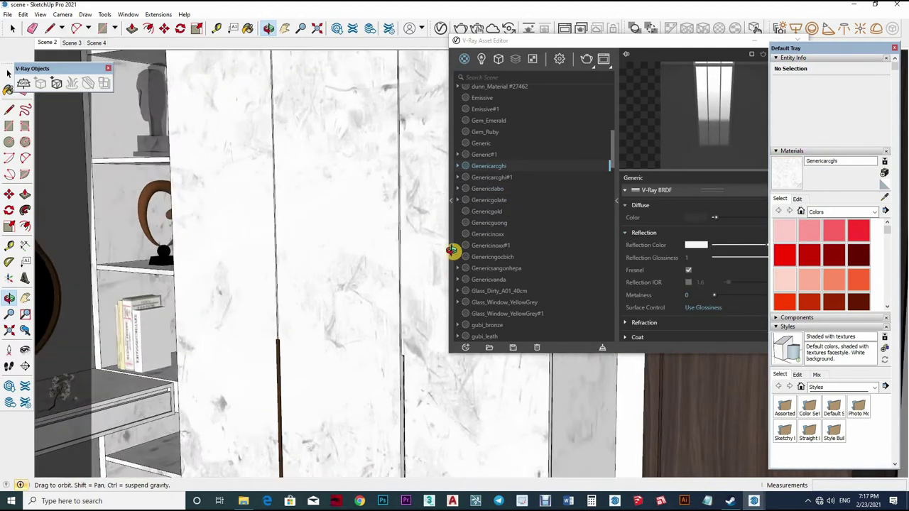
{"action": "mouse_move", "coordinate": [432, 270]}
{"action": "middle_mouse_down"}
{"action": "mouse_move", "coordinate": [528, 259]}
{"action": "mouse_move", "coordinate": [454, 291]}
{"action": "mouse_move", "coordinate": [355, 301]}
{"action": "mouse_move", "coordinate": [388, 280]}
{"action": "mouse_move", "coordinate": [326, 309]}
{"action": "middle_mouse_up"}
{"action": "scroll", "coordinate": [353, 213], "scroll_direction": "down", "scroll_amount": 3}
{"action": "mouse_move", "coordinate": [353, 214]}
{"action": "middle_mouse_down"}
{"action": "mouse_move", "coordinate": [301, 278]}
{"action": "mouse_move", "coordinate": [280, 268]}
{"action": "mouse_move", "coordinate": [295, 219]}
{"action": "mouse_move", "coordinate": [284, 203]}
{"action": "mouse_move", "coordinate": [432, 179]}
{"action": "middle_mouse_up"}
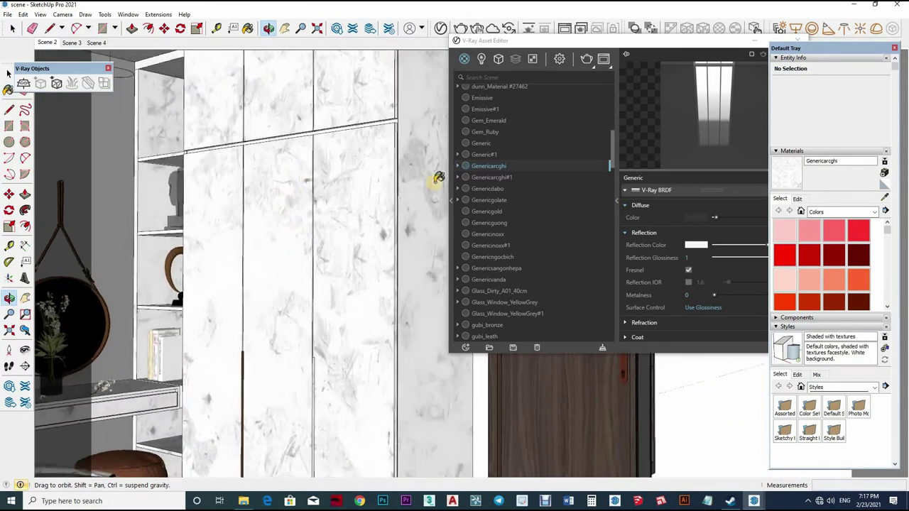
{"action": "middle_click_drag", "start_coordinate": [700, 256], "coordinate": [892, 201]}
{"action": "left_click", "coordinate": [885, 198]}
{"action": "left_click", "coordinate": [594, 402]}
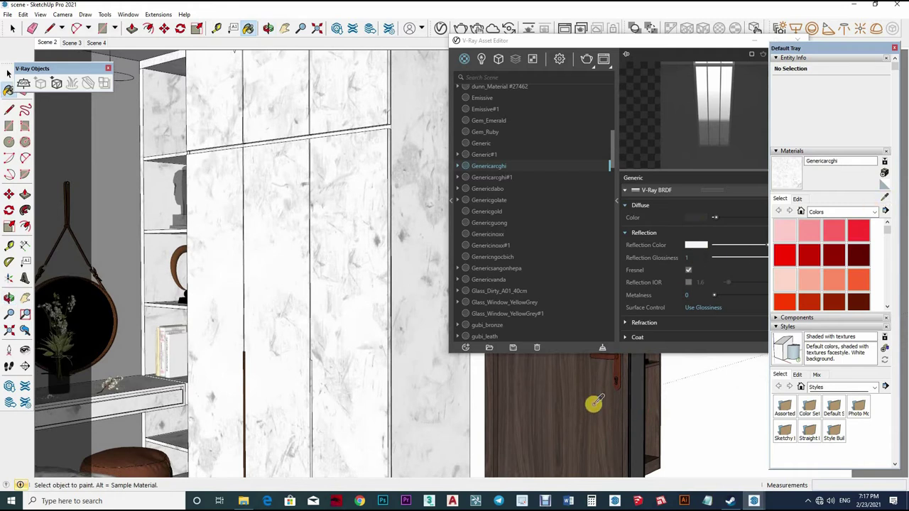
{"action": "key", "text": "alt"}
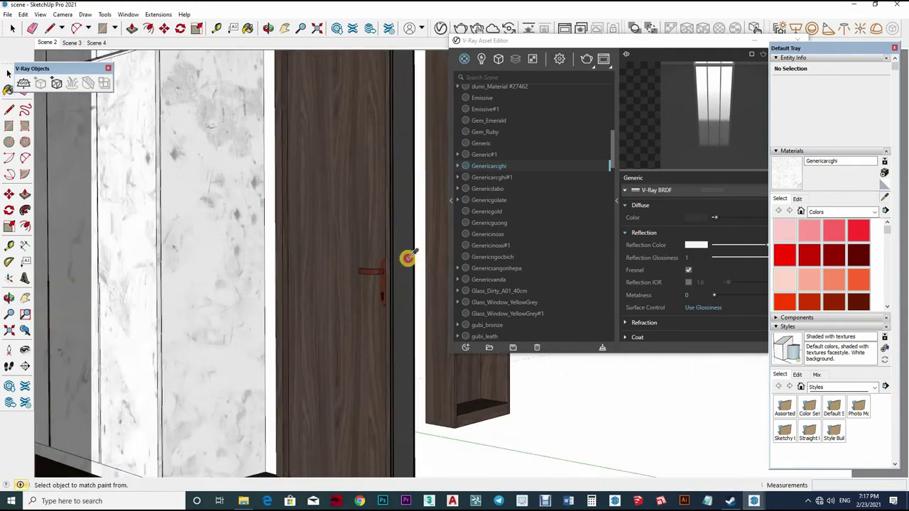
{"action": "middle_click_drag", "start_coordinate": [328, 300], "coordinate": [690, 220]}
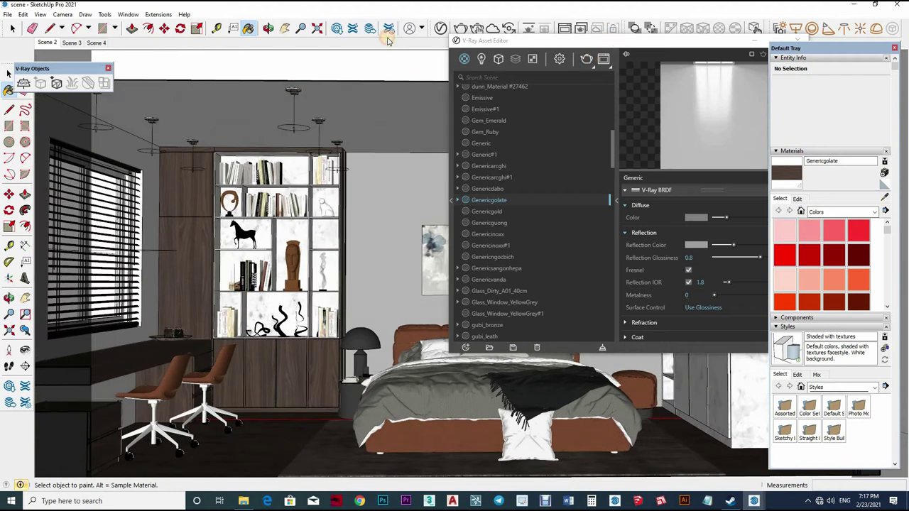
{"action": "left_click_drag", "start_coordinate": [559, 41], "coordinate": [335, 40]}
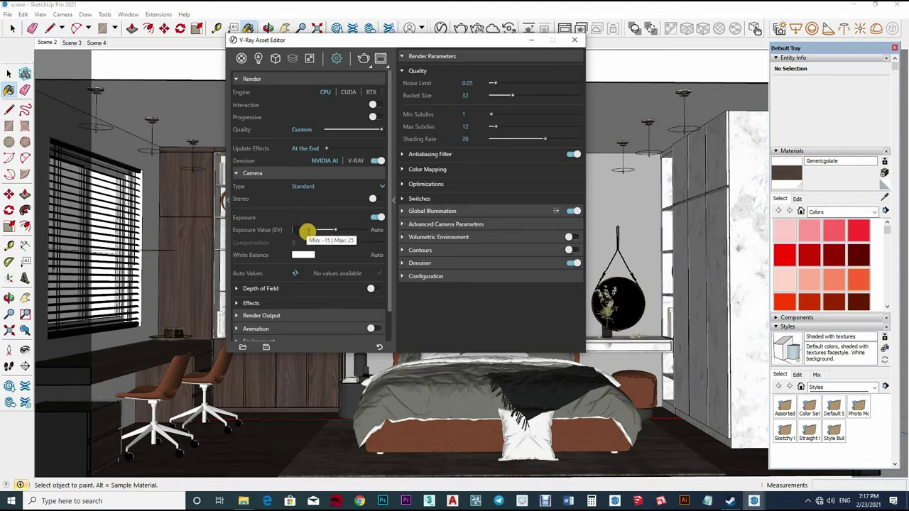
Step: Set camera Exposure Value to 9.5 and render output width to 1200 (1200 × 675)
{"action": "type", "text": "9.5"}
{"action": "key", "text": "Return"}
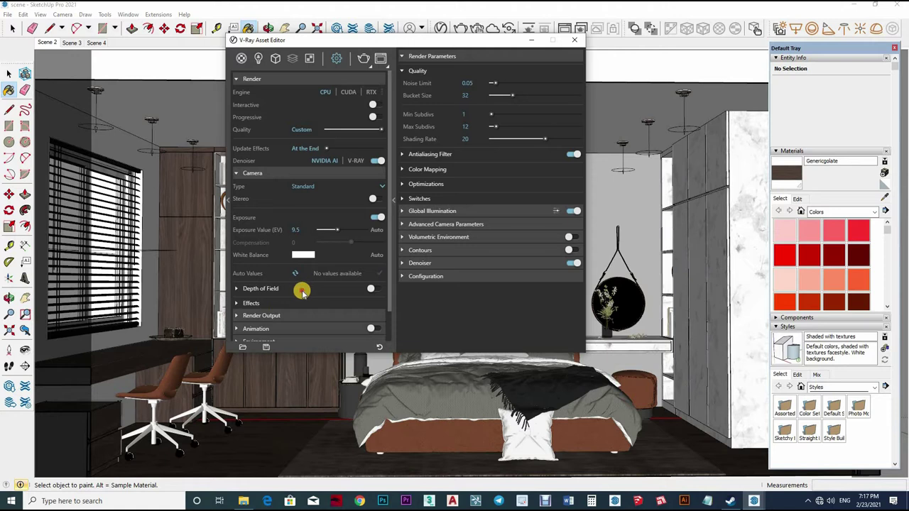
{"action": "left_click", "coordinate": [279, 291]}
{"action": "left_click", "coordinate": [283, 315]}
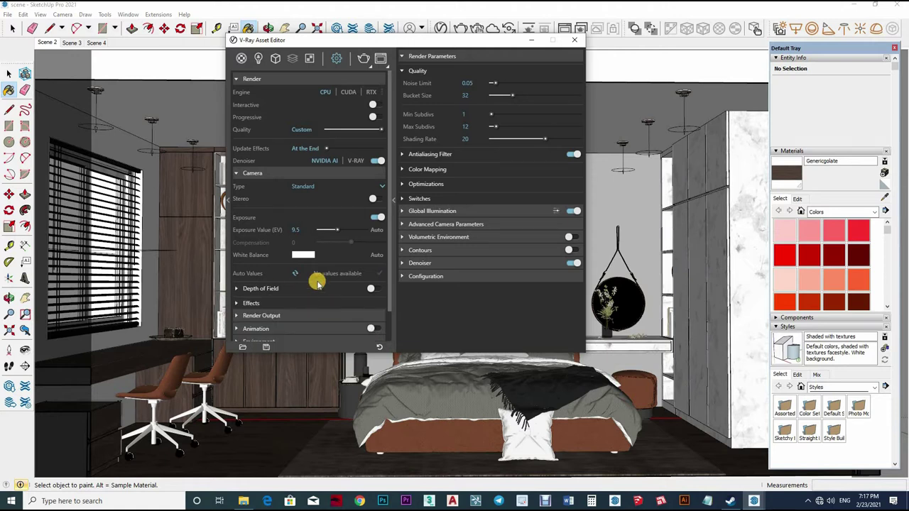
{"action": "scroll", "coordinate": [307, 248], "scroll_direction": "down", "scroll_amount": 3}
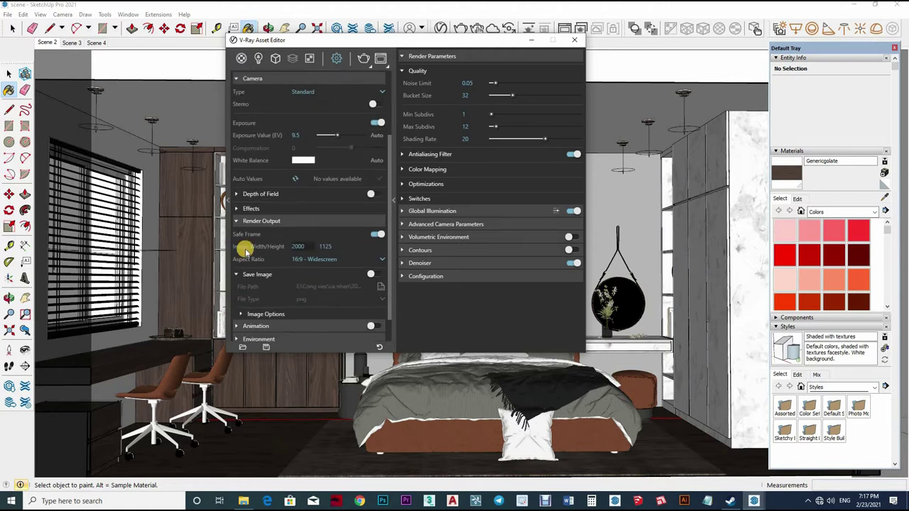
{"action": "left_click", "coordinate": [302, 246]}
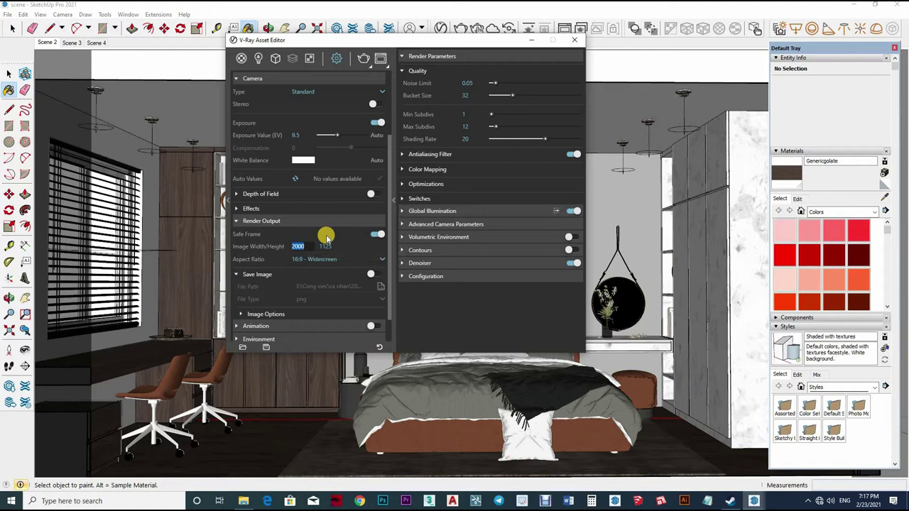
{"action": "type", "text": "1200"}
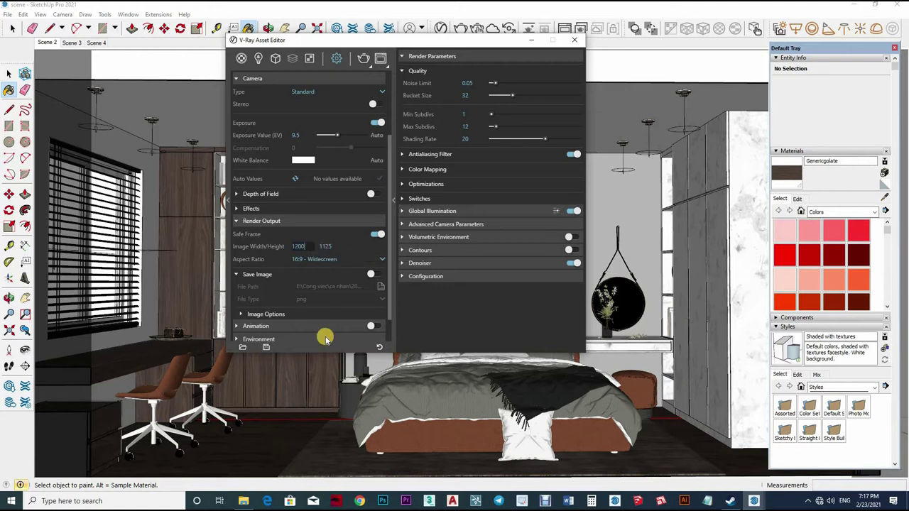
{"action": "key", "text": "Return"}
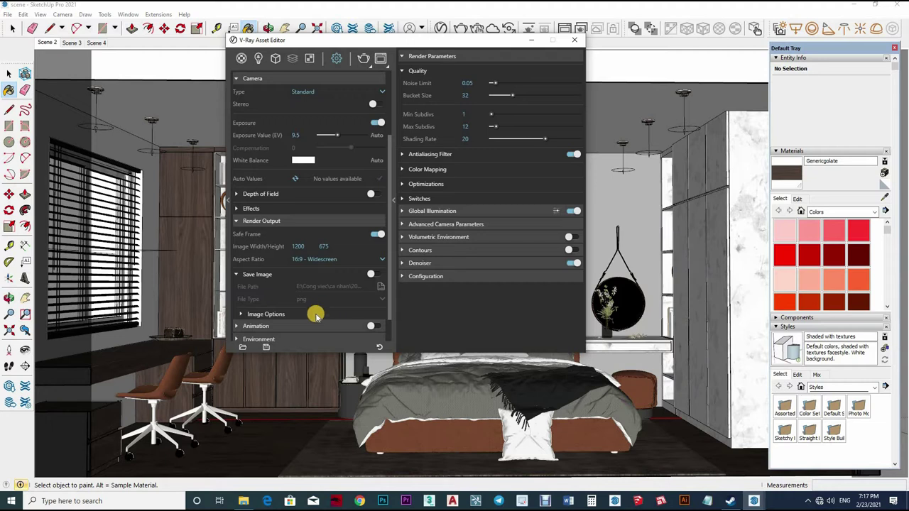
Step: Expand the Animation and Environment sections to review background and GI options
{"action": "left_click", "coordinate": [316, 326]}
{"action": "scroll", "coordinate": [334, 316], "scroll_direction": "down", "scroll_amount": 3}
{"action": "left_click", "coordinate": [362, 308]}
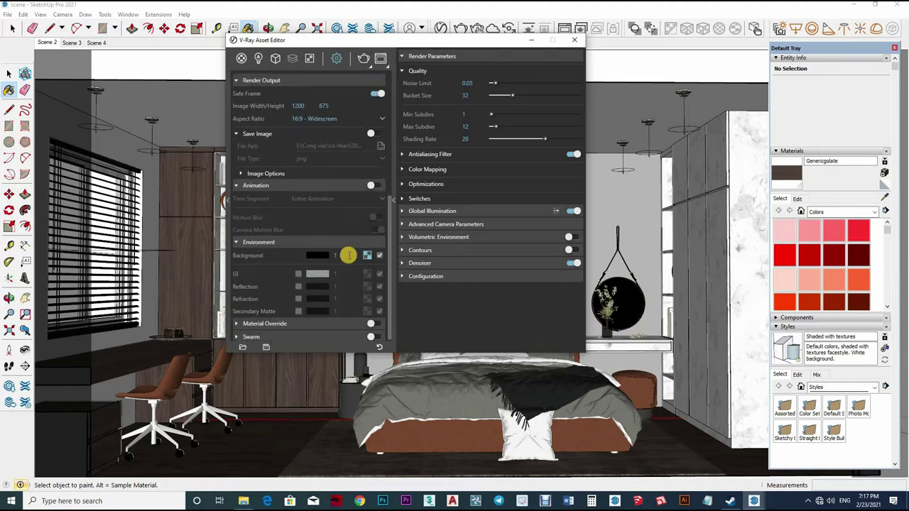
{"action": "scroll", "coordinate": [383, 241], "scroll_direction": "up", "scroll_amount": 10}
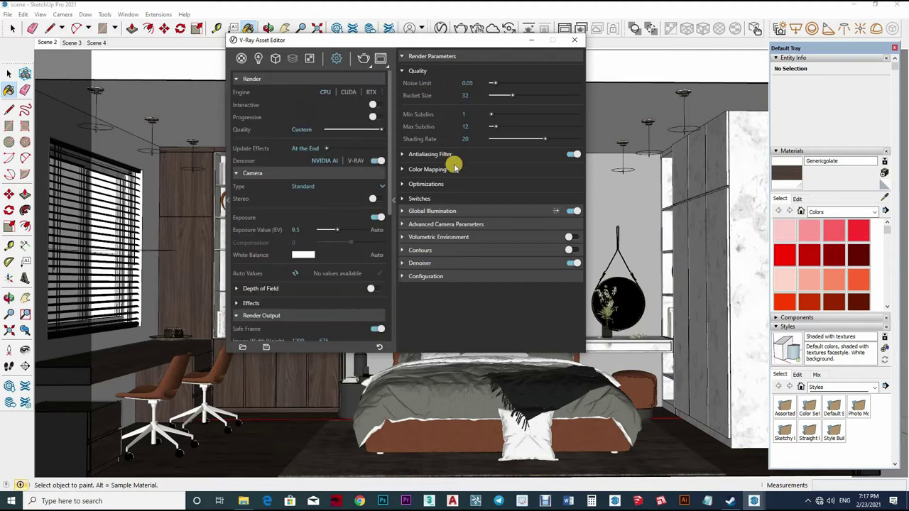
Step: Set Noise Limit to 0.005 and Max Subdivs to 24 in the Quality parameters
{"action": "left_click", "coordinate": [478, 84]}
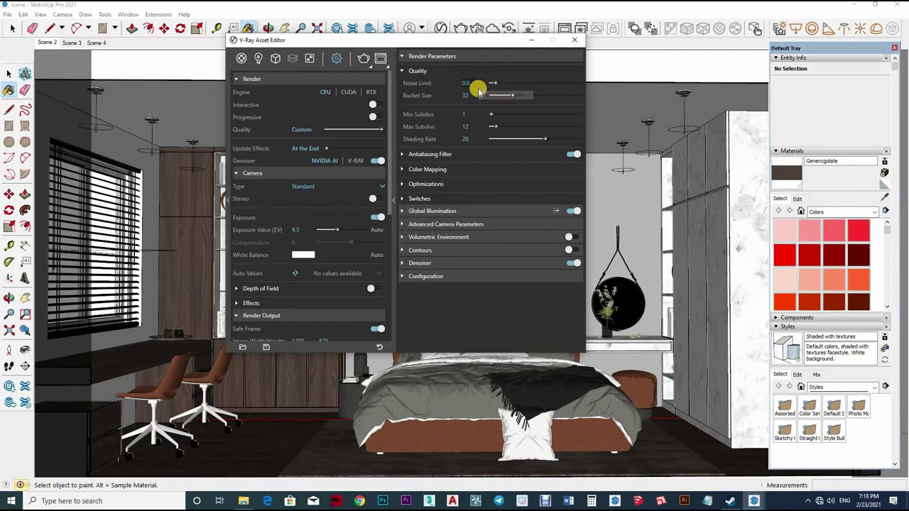
{"action": "type", "text": "05"}
{"action": "key", "text": "Return"}
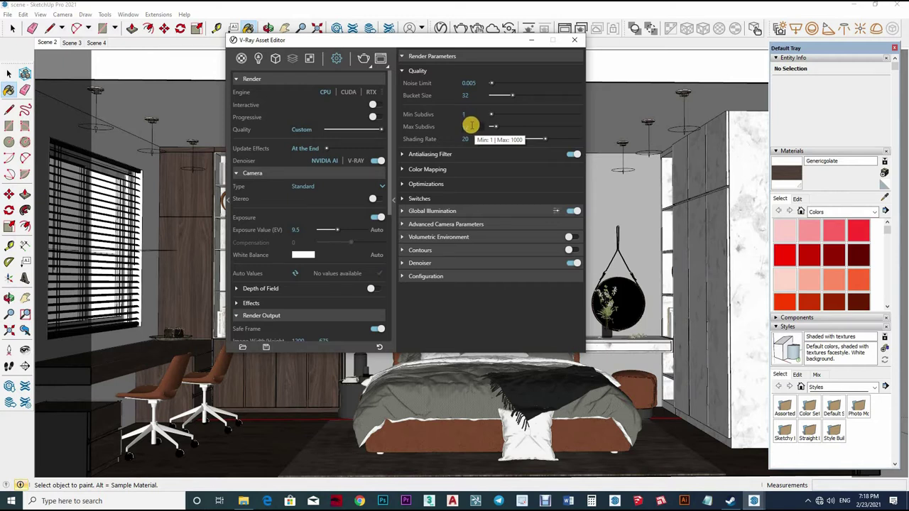
{"action": "double_click", "coordinate": [469, 128]}
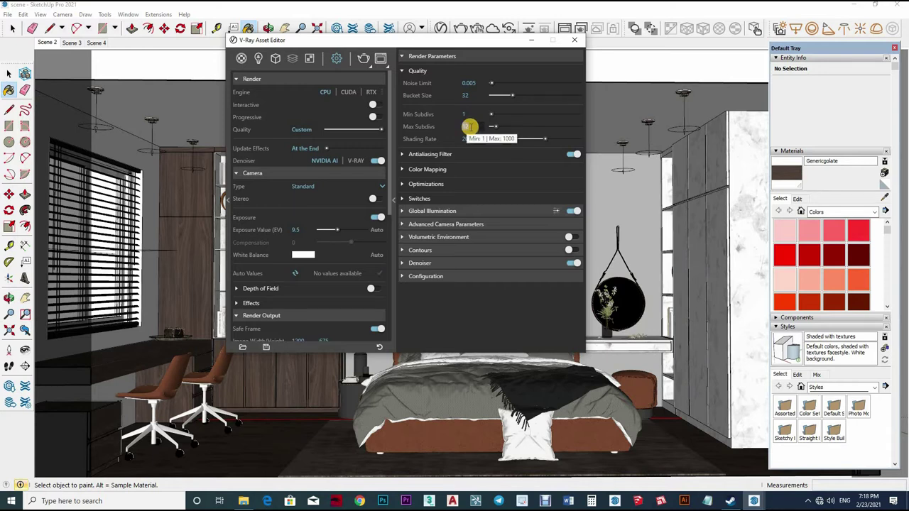
{"action": "type", "text": "24"}
{"action": "key", "text": "Return"}
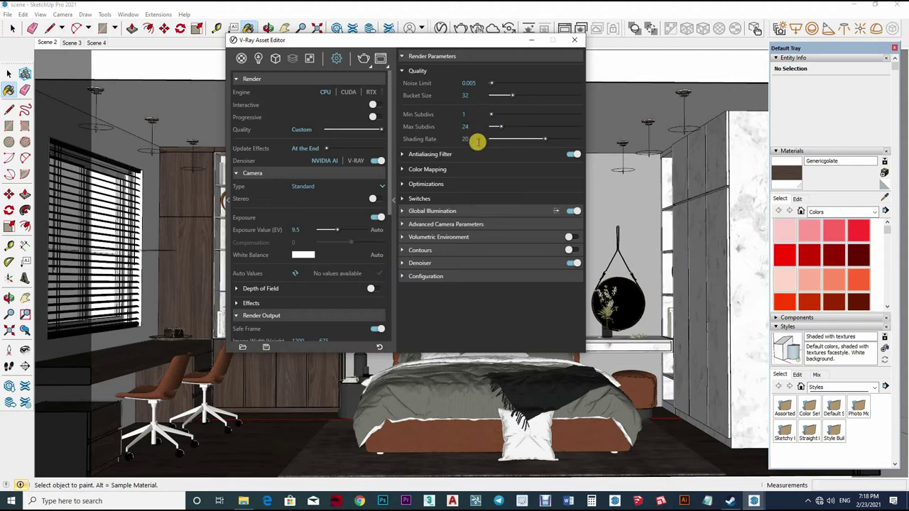
{"action": "left_click", "coordinate": [485, 154]}
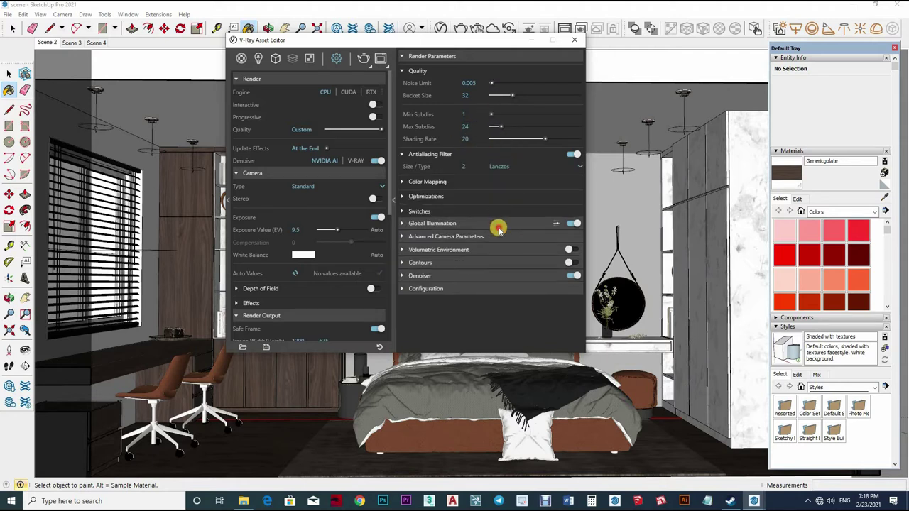
Step: Set irradiance map Subdivs 80, Interpolation 50, Min Rate -3 and Max Rate 0
{"action": "left_click", "coordinate": [505, 223]}
{"action": "scroll", "coordinate": [454, 298], "scroll_direction": "down", "scroll_amount": 1}
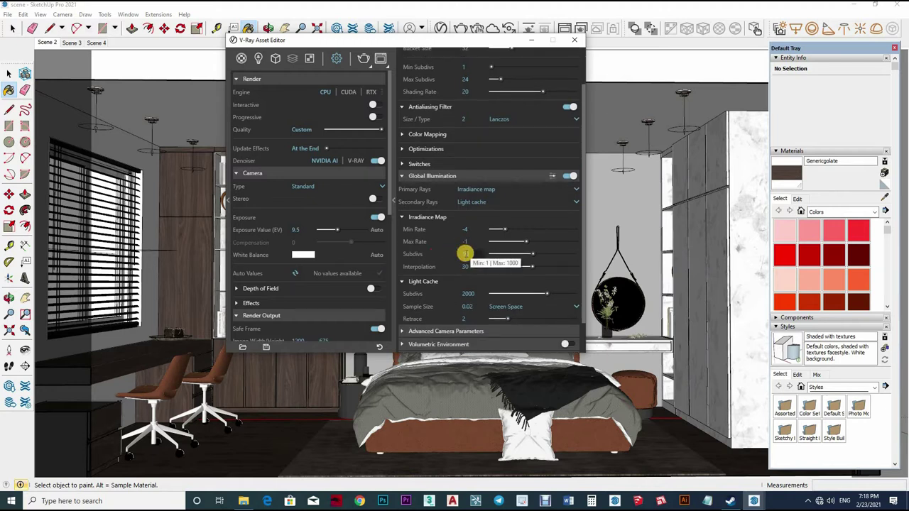
{"action": "double_click", "coordinate": [465, 253]}
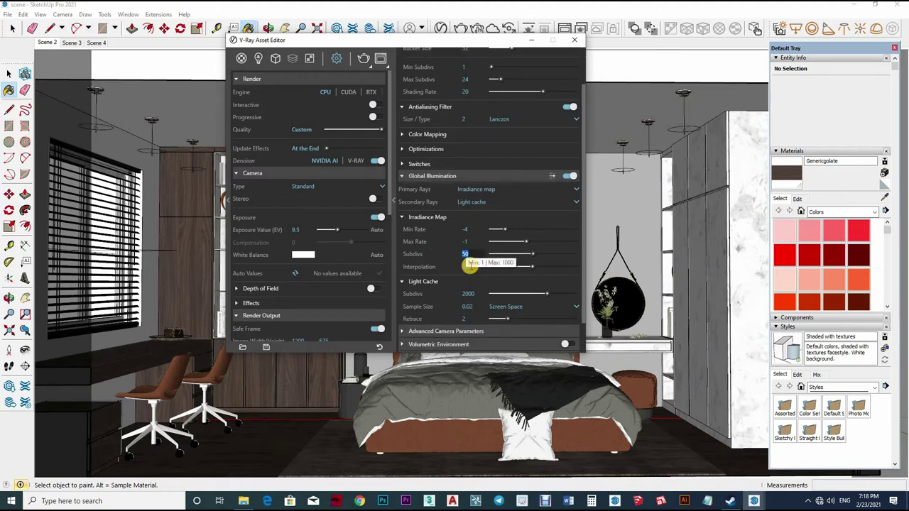
{"action": "type", "text": "80"}
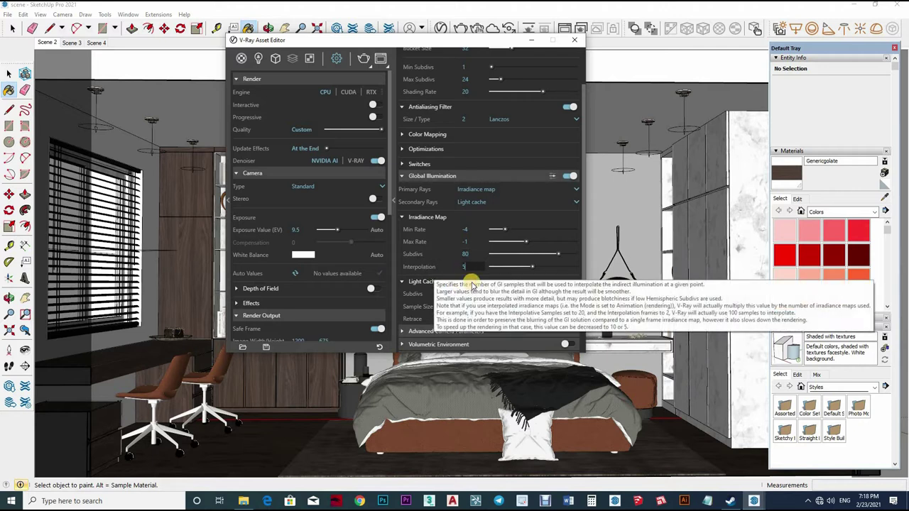
{"action": "type", "text": "50"}
{"action": "key", "text": "Return"}
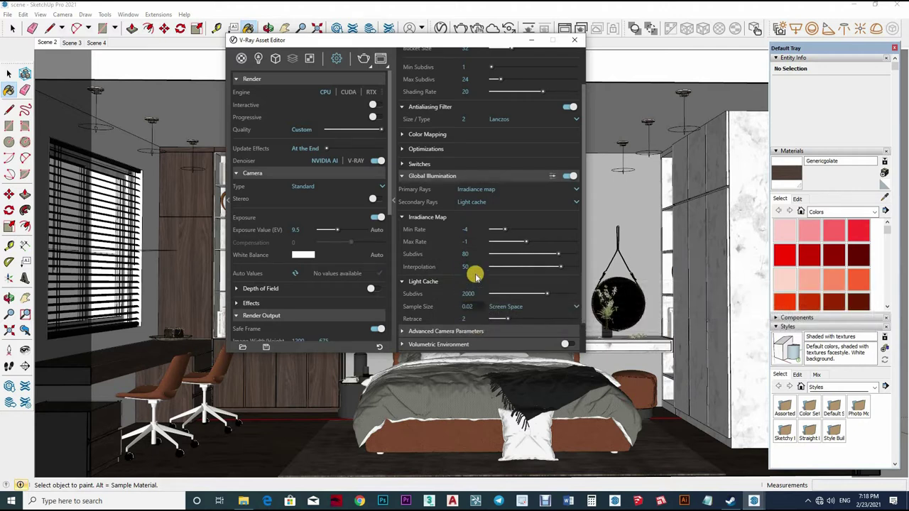
{"action": "left_click", "coordinate": [472, 227]}
{"action": "type", "text": "-4"}
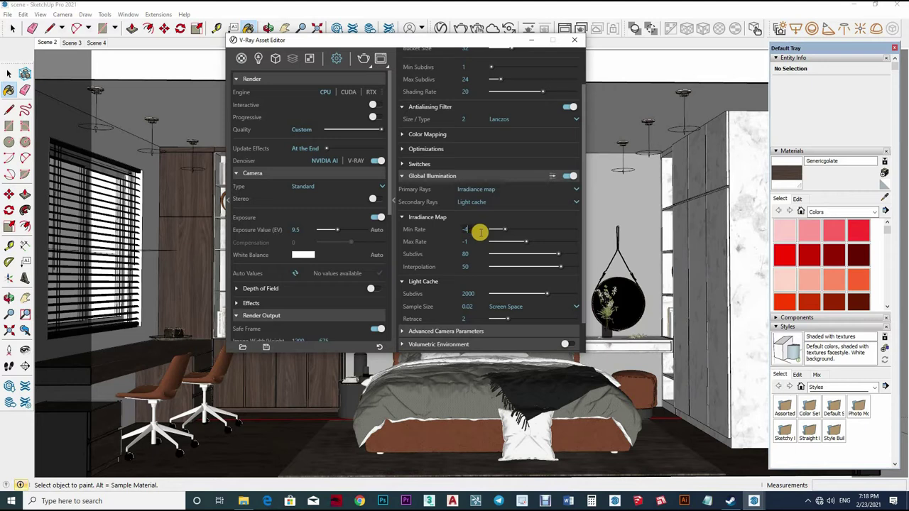
{"action": "type", "text": "-3"}
{"action": "key", "text": "Return"}
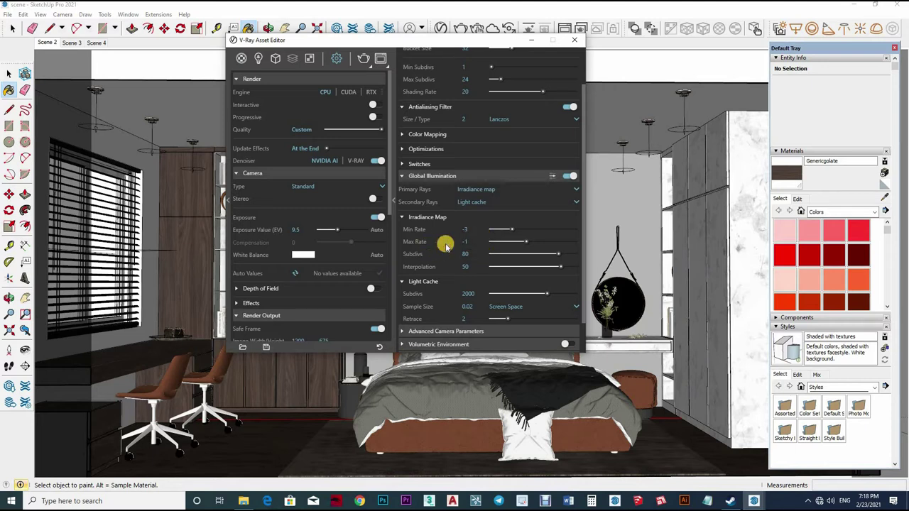
{"action": "type", "text": "0"}
{"action": "key", "text": "Return"}
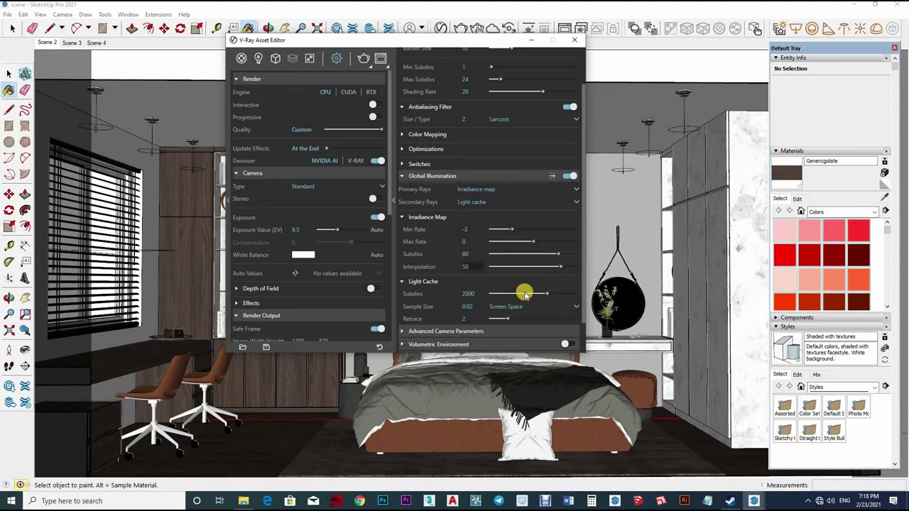
Step: Set light cache Sample Size to 0.03 and close the Asset Editor
{"action": "scroll", "coordinate": [465, 279], "scroll_direction": "down", "scroll_amount": 1}
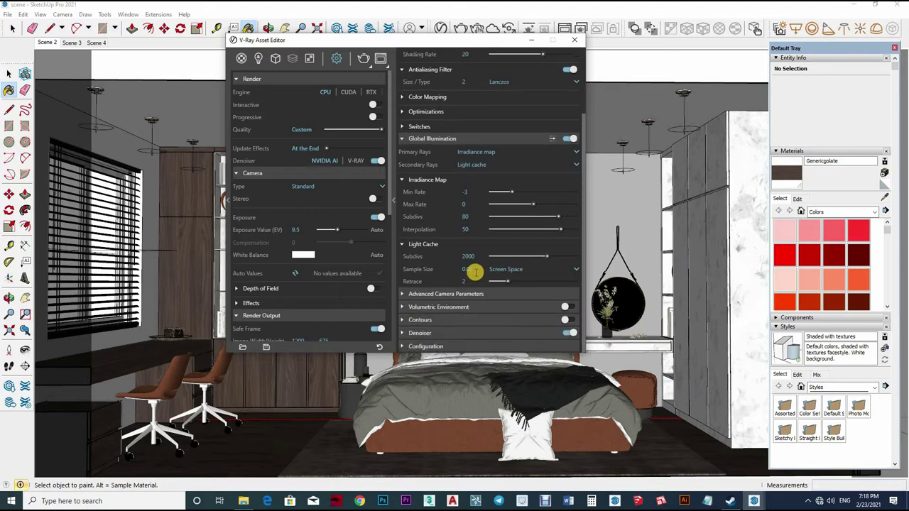
{"action": "left_click", "coordinate": [475, 270]}
{"action": "type", "text": "1"}
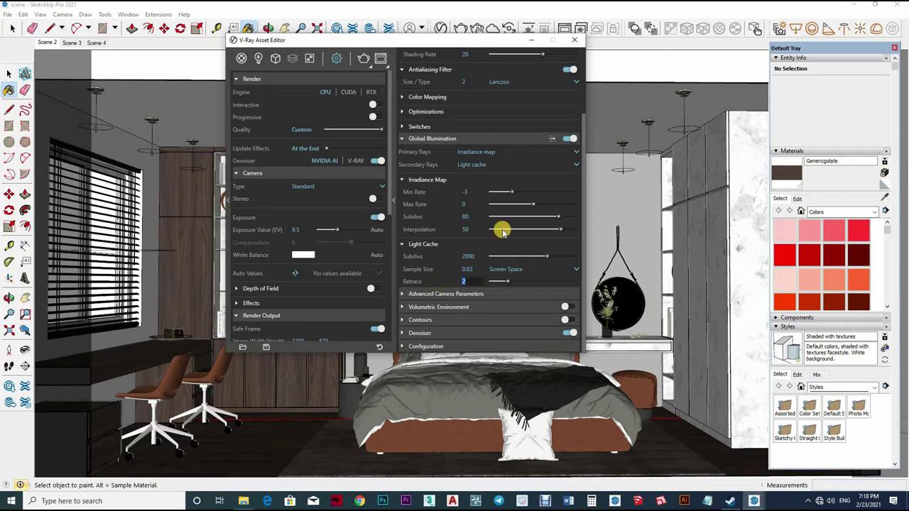
{"action": "scroll", "coordinate": [497, 128], "scroll_direction": "up", "scroll_amount": 2}
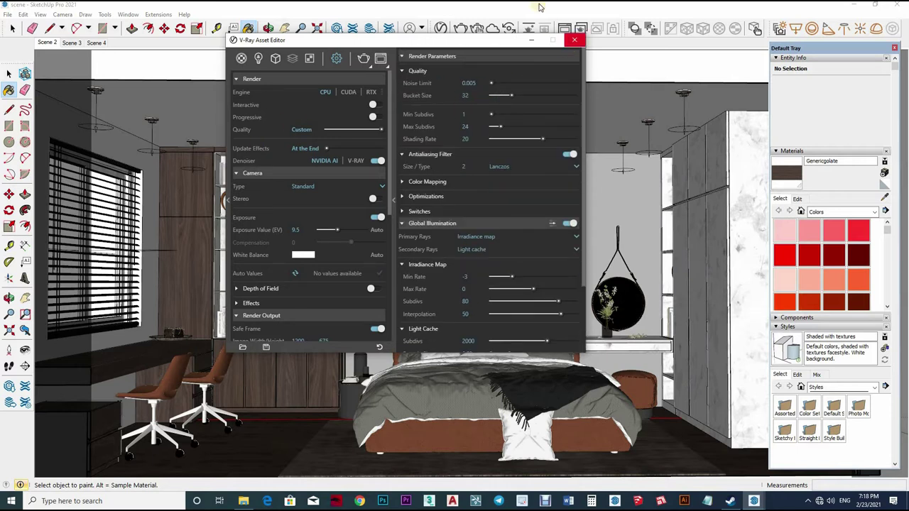
{"action": "left_click", "coordinate": [441, 27]}
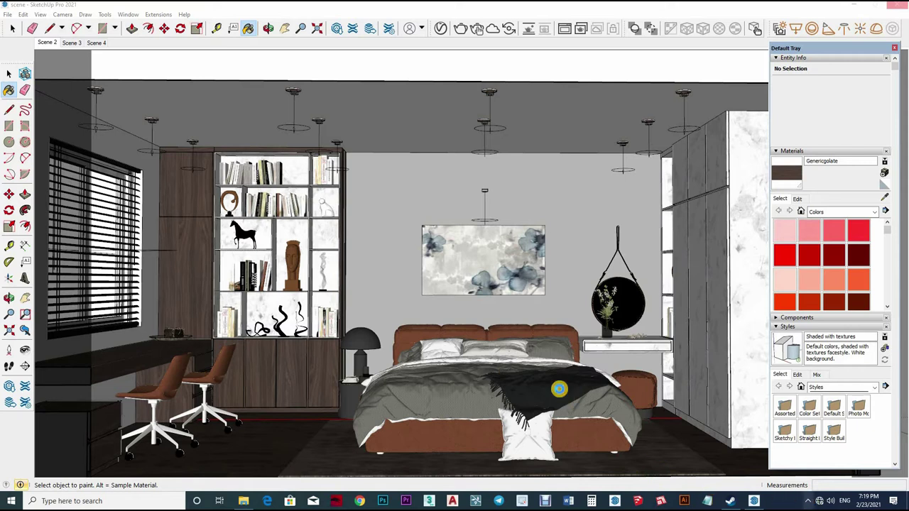
Step: Zoom in on the ceiling pendant lamp, open its group and select one of its faces
{"action": "scroll", "coordinate": [493, 196], "scroll_direction": "up", "scroll_amount": 3}
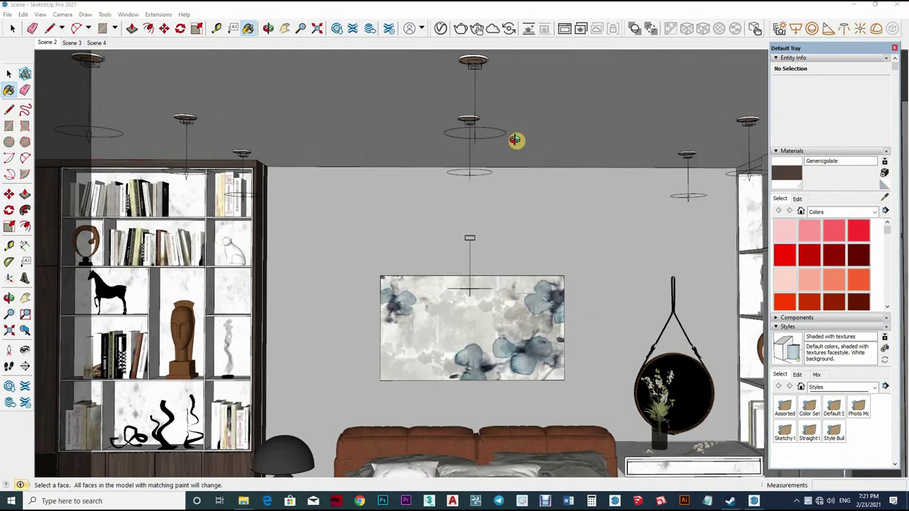
{"action": "mouse_move", "coordinate": [515, 140]}
{"action": "middle_mouse_down"}
{"action": "mouse_move", "coordinate": [502, 135]}
{"action": "mouse_move", "coordinate": [598, 138]}
{"action": "middle_mouse_up"}
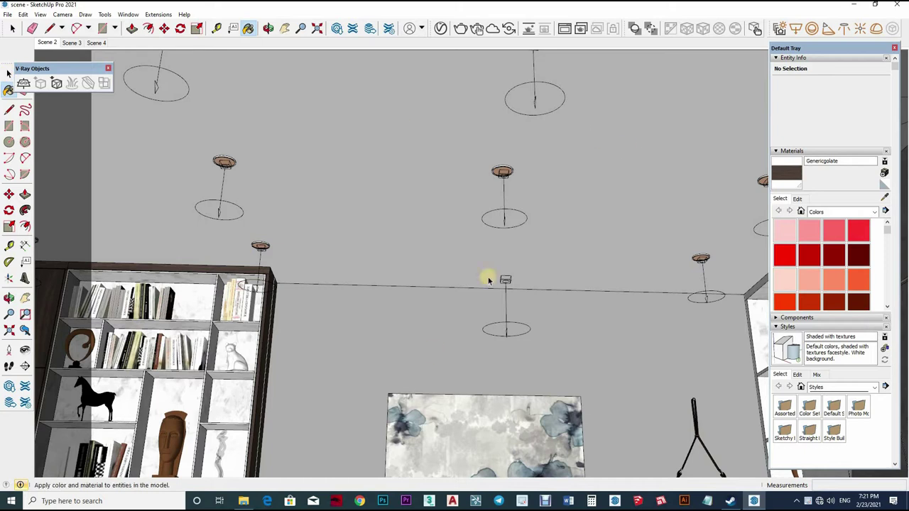
{"action": "key", "text": "space"}
{"action": "mouse_move", "coordinate": [300, 182]}
{"action": "middle_mouse_down"}
{"action": "mouse_move", "coordinate": [400, 83]}
{"action": "mouse_move", "coordinate": [393, 89]}
{"action": "middle_mouse_up"}
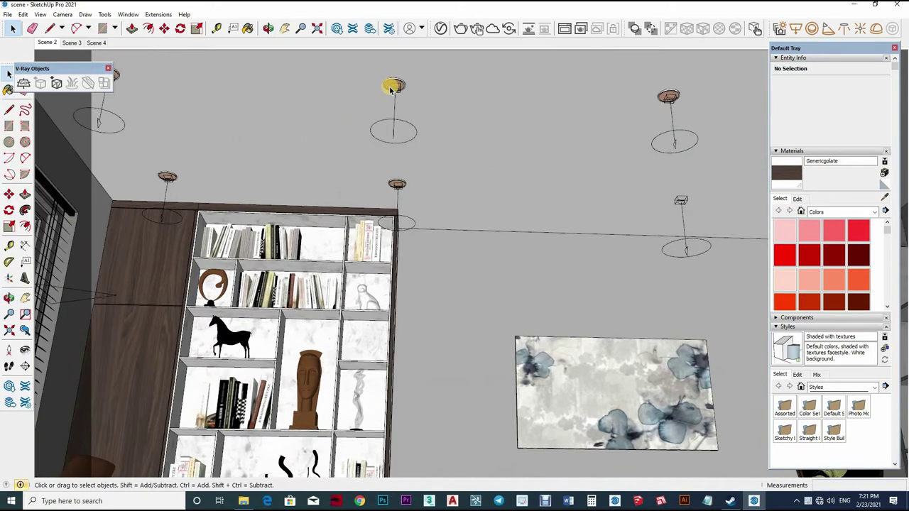
{"action": "scroll", "coordinate": [396, 84], "scroll_direction": "up", "scroll_amount": 3}
{"action": "scroll", "coordinate": [394, 87], "scroll_direction": "up", "scroll_amount": 1}
{"action": "triple_click", "coordinate": [395, 89]}
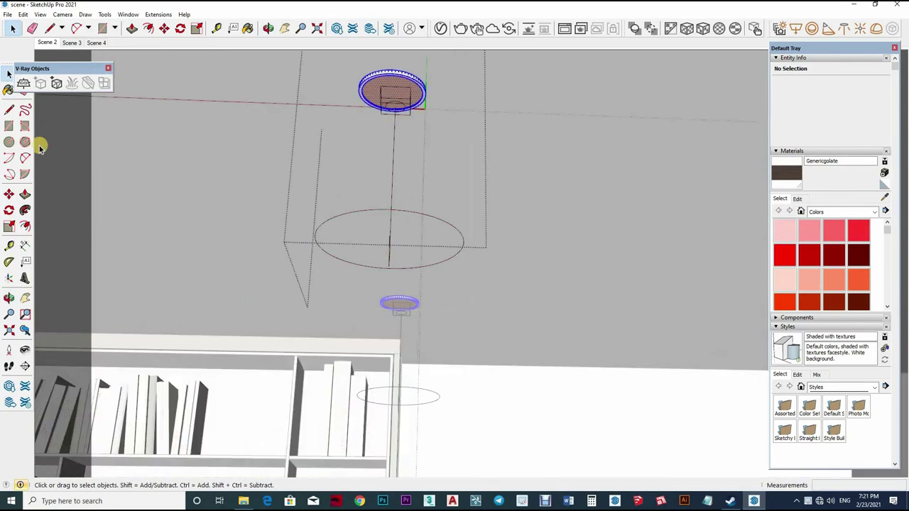
{"action": "left_click", "coordinate": [392, 91]}
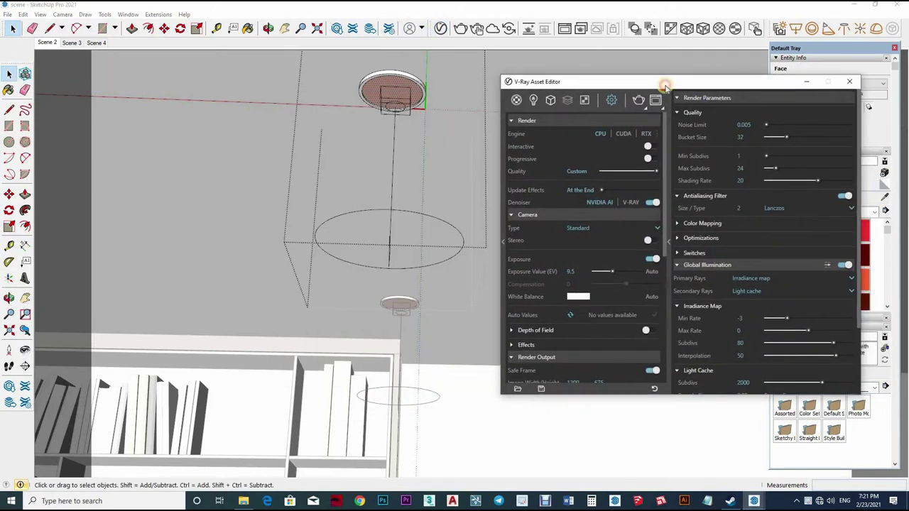
Step: Sample the lamp's Emissive#1 material, set its intensity to 50, and select the IES light above it
{"action": "left_click", "coordinate": [886, 196]}
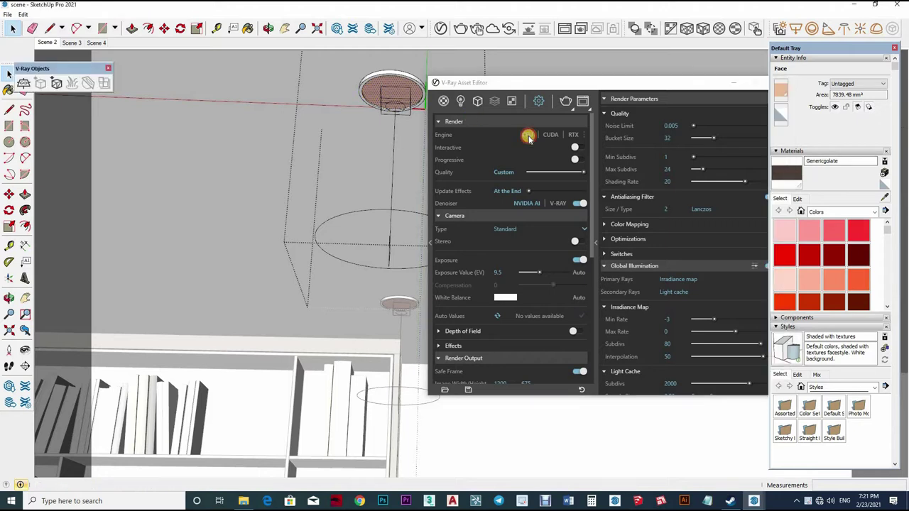
{"action": "left_click", "coordinate": [402, 304]}
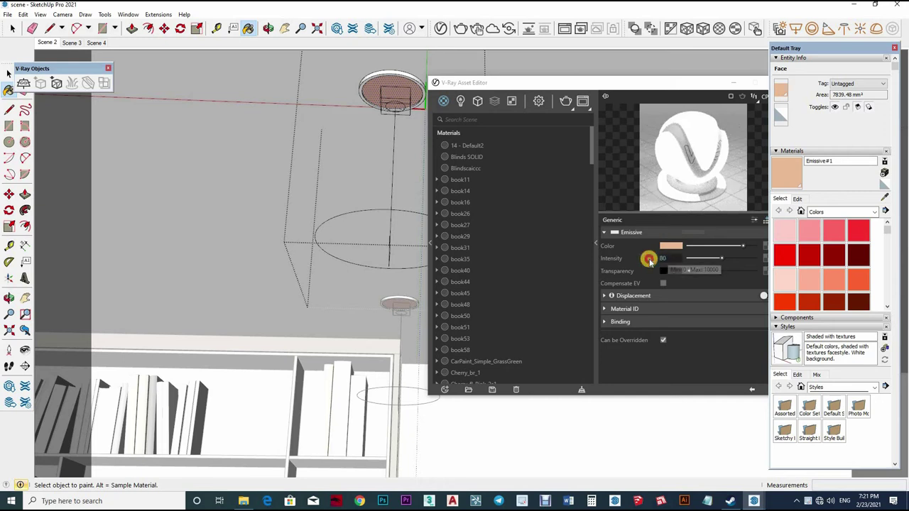
{"action": "left_click", "coordinate": [650, 258]}
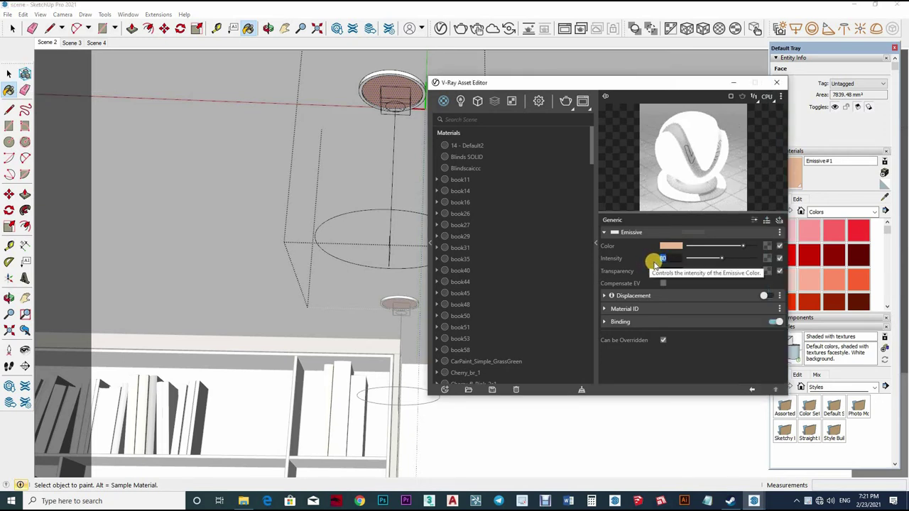
{"action": "type", "text": "50"}
{"action": "key", "text": "Return"}
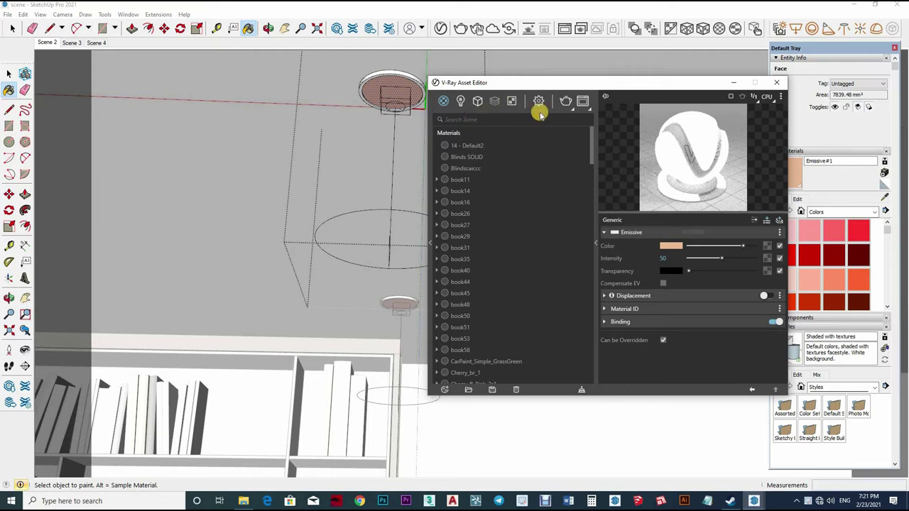
{"action": "key", "text": "space"}
{"action": "left_click", "coordinate": [392, 208]}
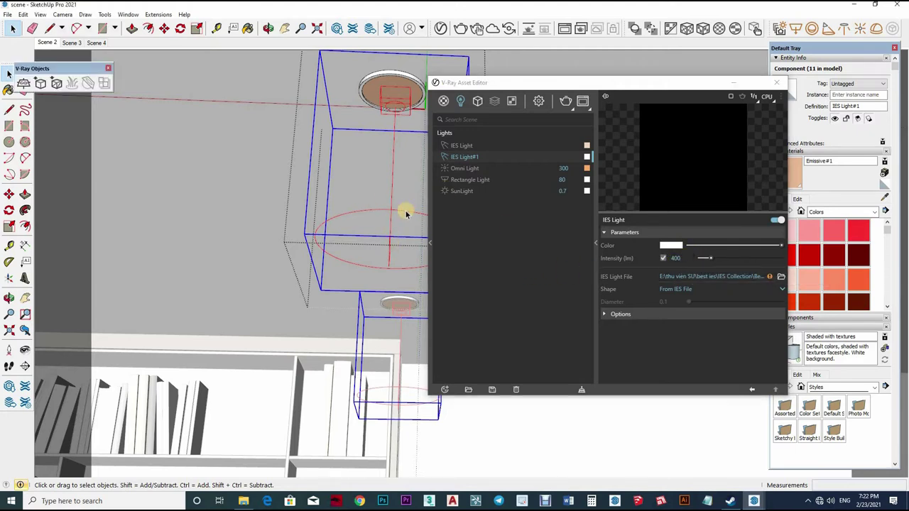
Step: Raise the IES Light#1 intensity to 10000 and move on to the Omni Light
{"action": "left_click", "coordinate": [664, 261]}
{"action": "type", "text": "100"}
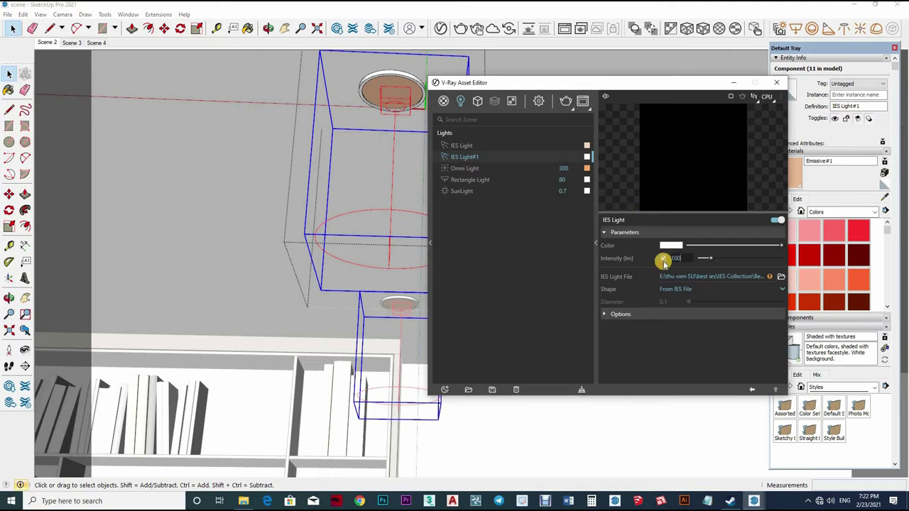
{"action": "type", "text": "0"}
{"action": "key", "text": "Return"}
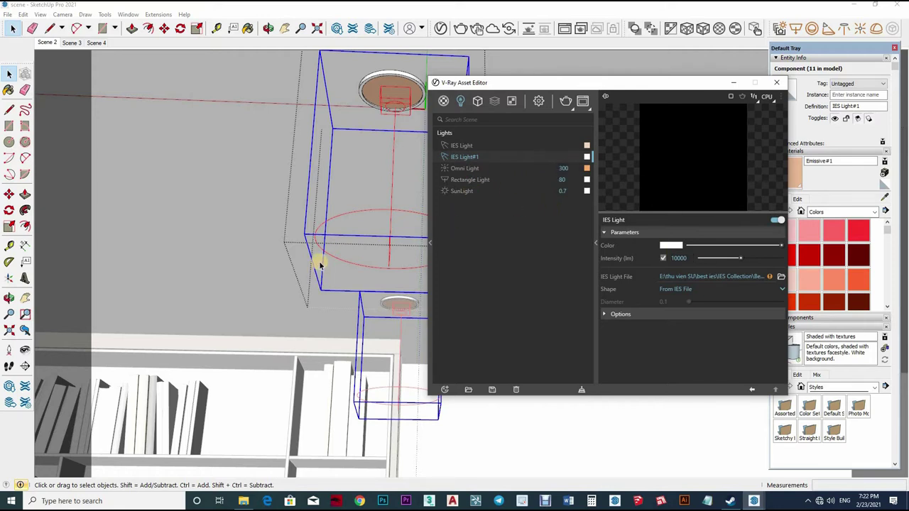
{"action": "key", "text": "Down"}
Step: Orbit close to the desk jars and sample the jar's Glass_Window_YellowGrey#1 material
{"action": "mouse_move", "coordinate": [306, 207]}
{"action": "middle_mouse_down"}
{"action": "mouse_move", "coordinate": [230, 321]}
{"action": "mouse_move", "coordinate": [302, 244]}
{"action": "mouse_move", "coordinate": [194, 275]}
{"action": "mouse_move", "coordinate": [346, 307]}
{"action": "mouse_move", "coordinate": [191, 291]}
{"action": "mouse_move", "coordinate": [313, 308]}
{"action": "mouse_move", "coordinate": [310, 329]}
{"action": "middle_mouse_up"}
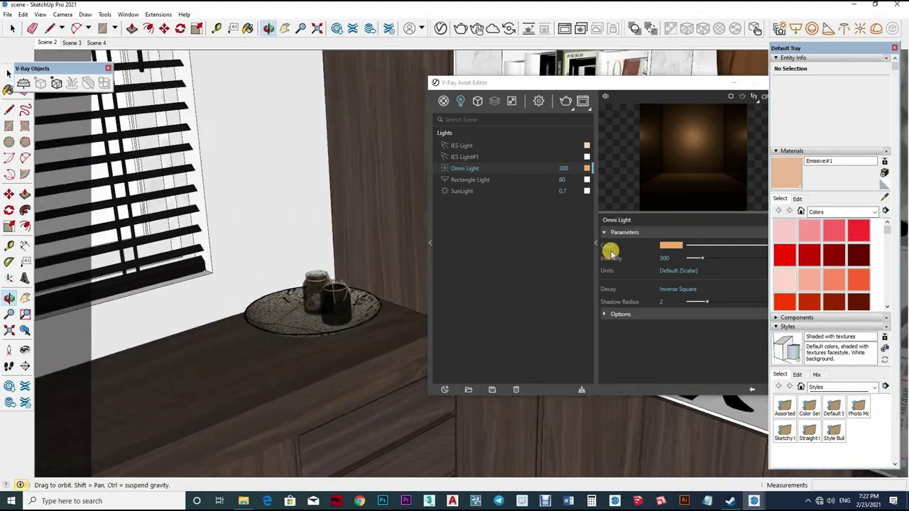
{"action": "middle_click_drag", "start_coordinate": [311, 329], "coordinate": [234, 345]}
{"action": "left_click", "coordinate": [885, 198]}
{"action": "left_click", "coordinate": [254, 325]}
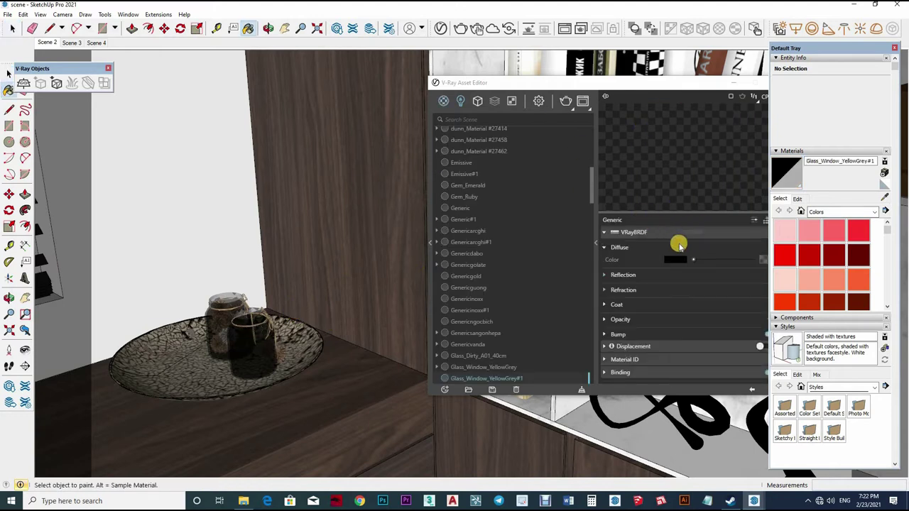
Step: Sample the jar lid's Color C01 material and set its Reflection Glossiness to 0.9
{"action": "scroll", "coordinate": [675, 298], "scroll_direction": "down", "scroll_amount": 3}
{"action": "left_click", "coordinate": [653, 277]}
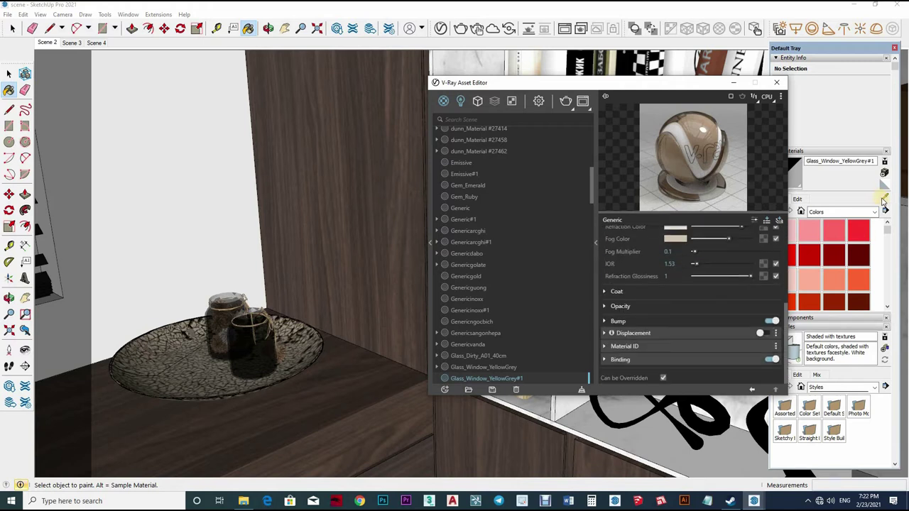
{"action": "left_click", "coordinate": [214, 366], "text": "alt"}
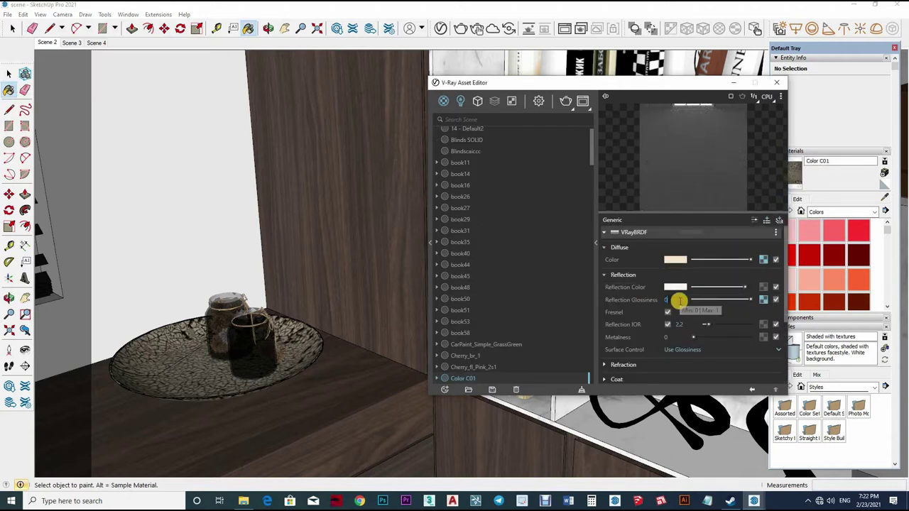
{"action": "type", "text": "0.9"}
{"action": "key", "text": "Return"}
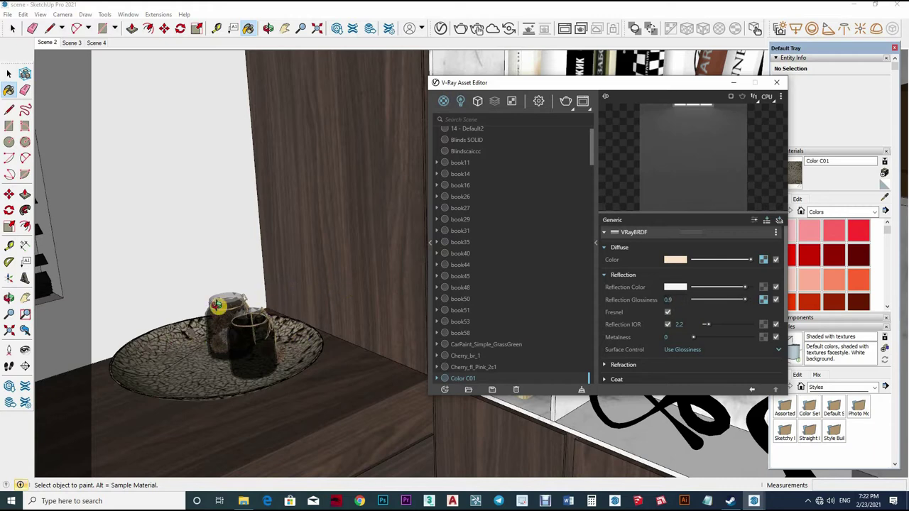
Step: Orbit the view over to a new angle on the window blinds
{"action": "scroll", "coordinate": [216, 306], "scroll_direction": "down", "scroll_amount": 3}
{"action": "middle_click_drag", "start_coordinate": [179, 304], "coordinate": [219, 258]}
{"action": "scroll", "coordinate": [257, 270], "scroll_direction": "up", "scroll_amount": 3}
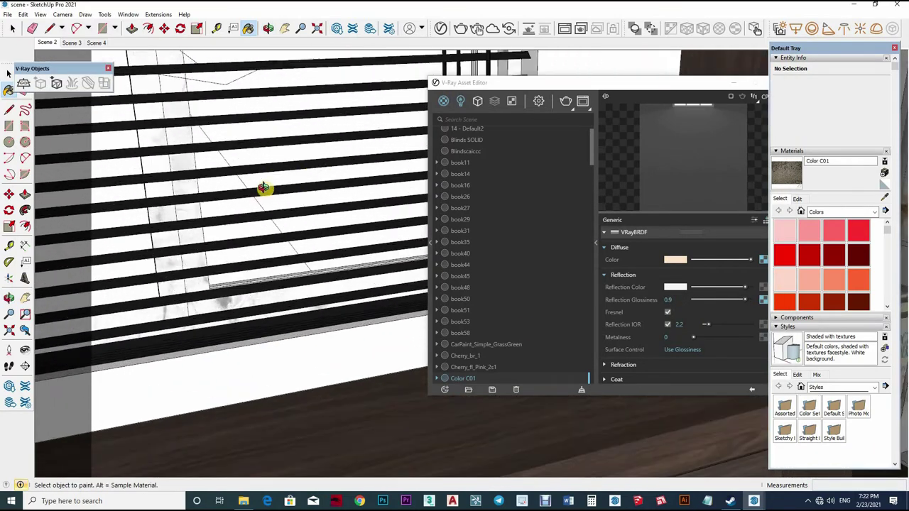
{"action": "mouse_move", "coordinate": [263, 187]}
{"action": "middle_mouse_down"}
{"action": "mouse_move", "coordinate": [246, 246]}
{"action": "mouse_move", "coordinate": [383, 307]}
{"action": "middle_mouse_up"}
{"action": "key", "text": "space"}
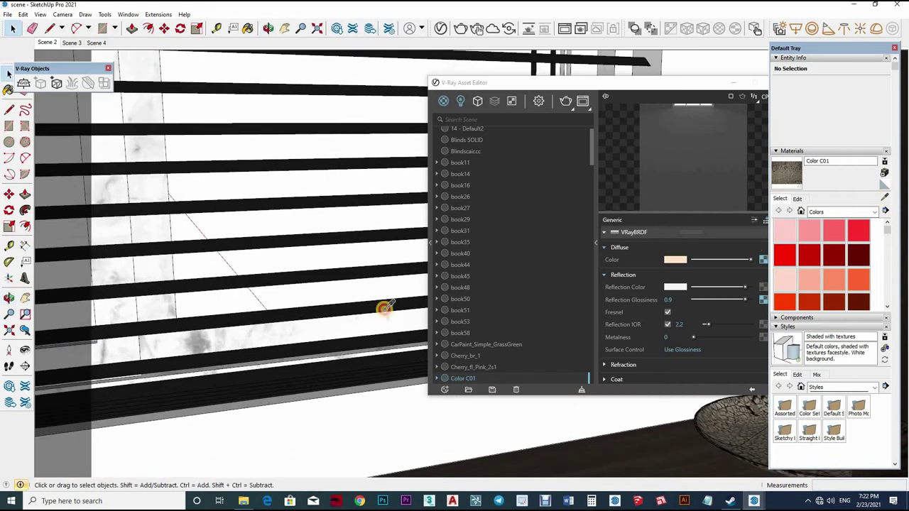
{"action": "key", "text": "b"}
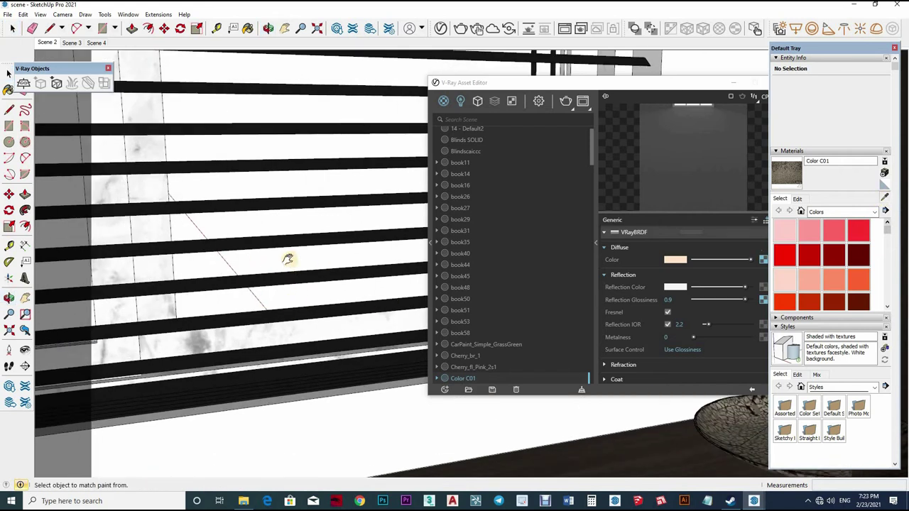
{"action": "key", "text": "space"}
{"action": "scroll", "coordinate": [277, 227], "scroll_direction": "down", "scroll_amount": 2}
{"action": "scroll", "coordinate": [265, 213], "scroll_direction": "down", "scroll_amount": 2}
{"action": "scroll", "coordinate": [266, 231], "scroll_direction": "down", "scroll_amount": 2}
Step: Set the window Rectangle Light's intensity to 60 and look over the Render settings
{"action": "scroll", "coordinate": [263, 231], "scroll_direction": "down", "scroll_amount": 2}
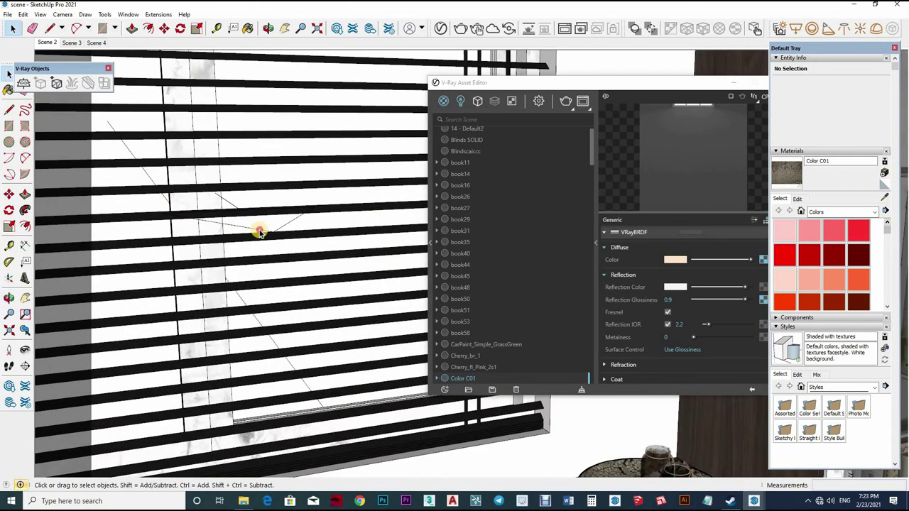
{"action": "left_click", "coordinate": [513, 102]}
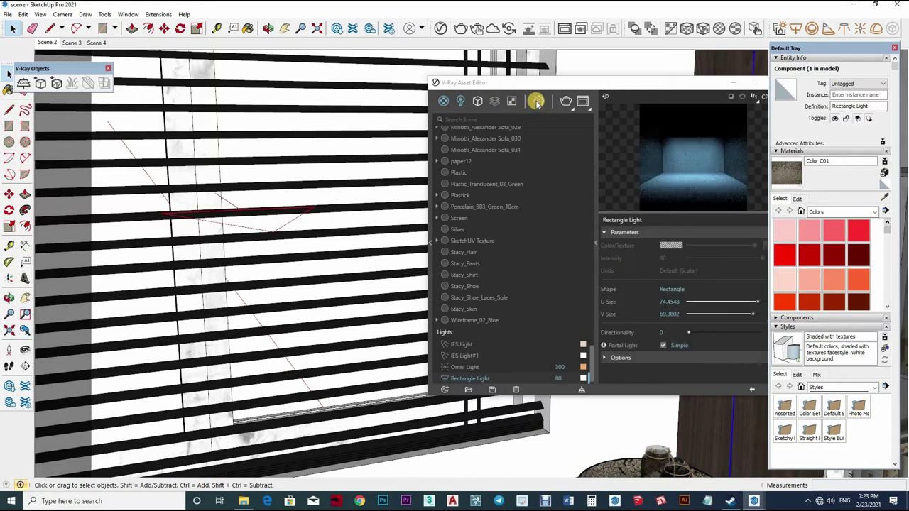
{"action": "left_click", "coordinate": [462, 101]}
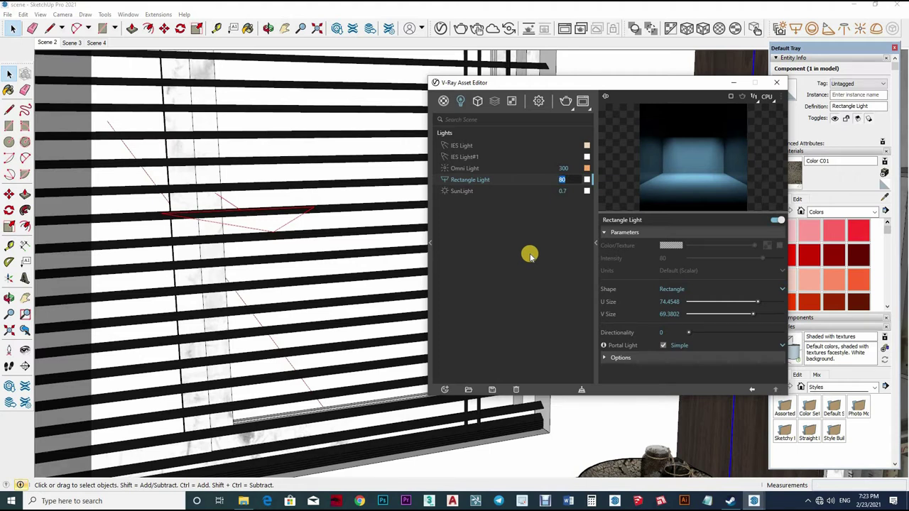
{"action": "type", "text": "60"}
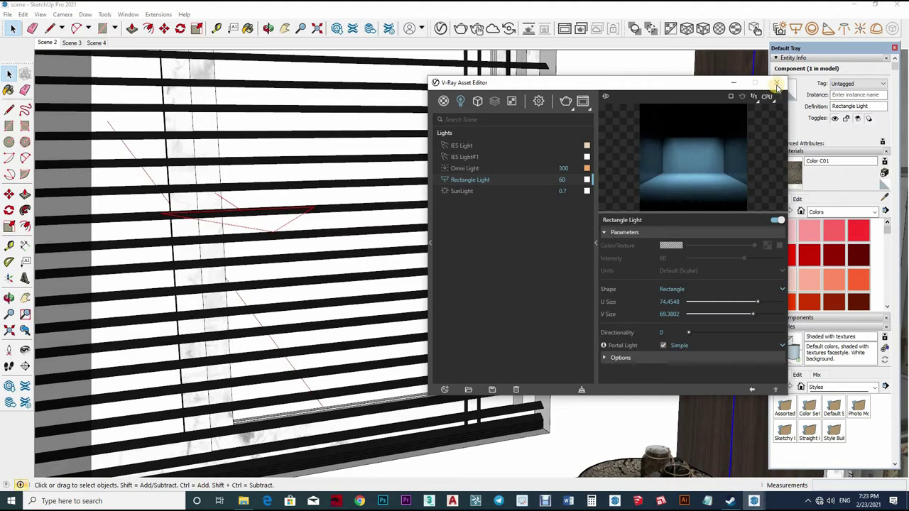
{"action": "left_click", "coordinate": [537, 104]}
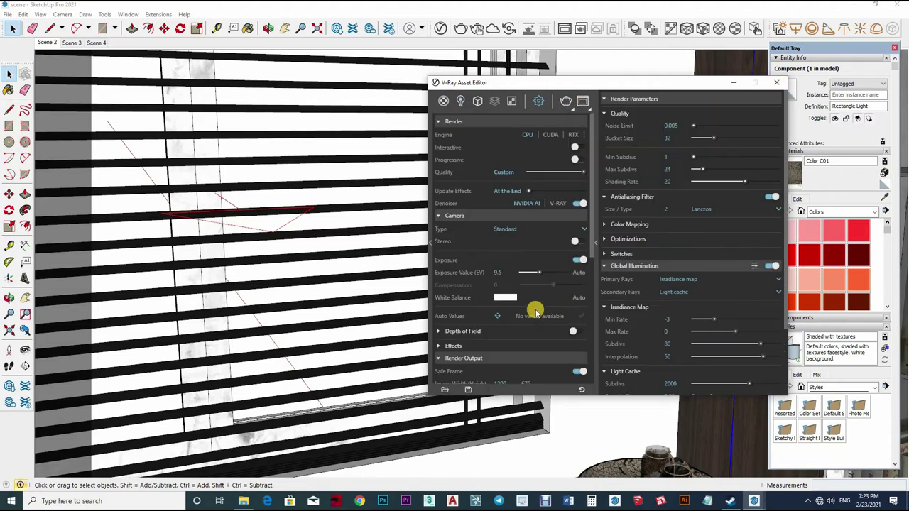
{"action": "scroll", "coordinate": [536, 309], "scroll_direction": "down", "scroll_amount": 5}
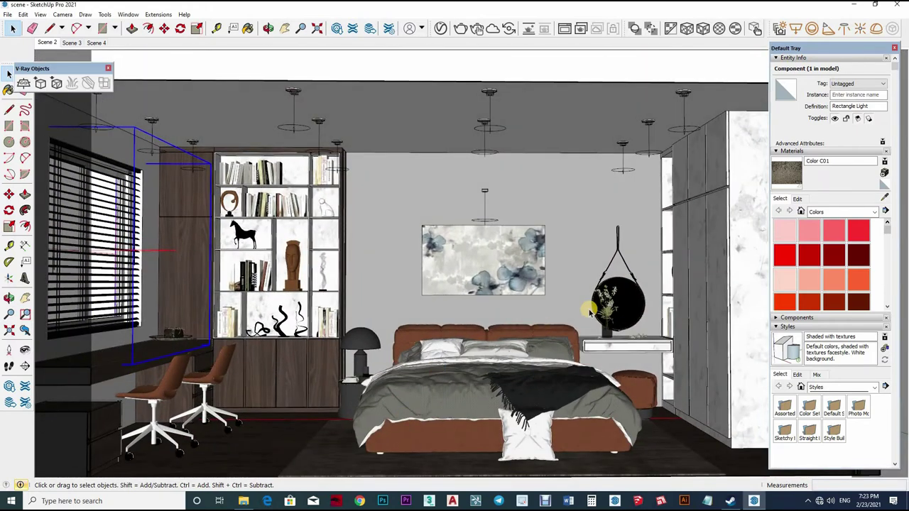
Step: Deselect the rectangle light and close the V-Ray Objects toolbar
{"action": "left_click", "coordinate": [589, 311]}
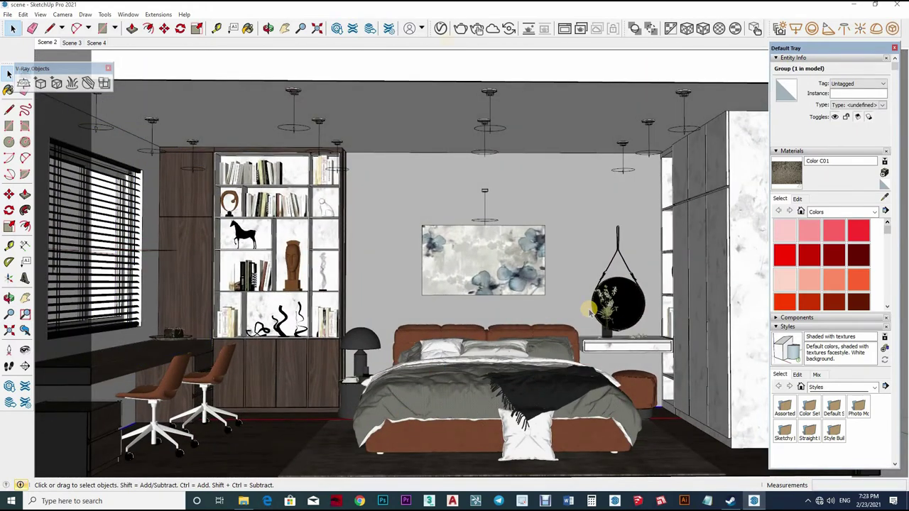
{"action": "left_click", "coordinate": [108, 68]}
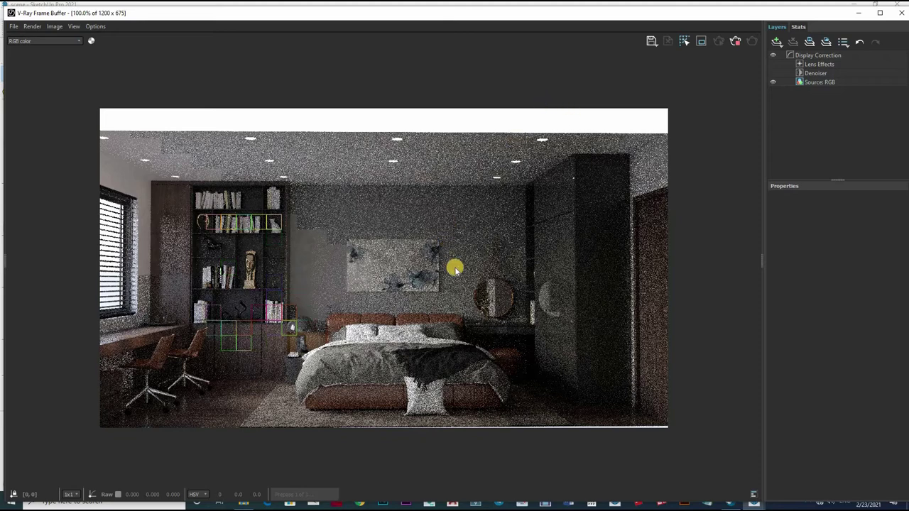
Step: Zoom and pan the frame buffer render to inspect noise on the bed and left shelves
{"action": "scroll", "coordinate": [455, 264], "scroll_direction": "up", "scroll_amount": 1}
{"action": "scroll", "coordinate": [457, 271], "scroll_direction": "down", "scroll_amount": 1}
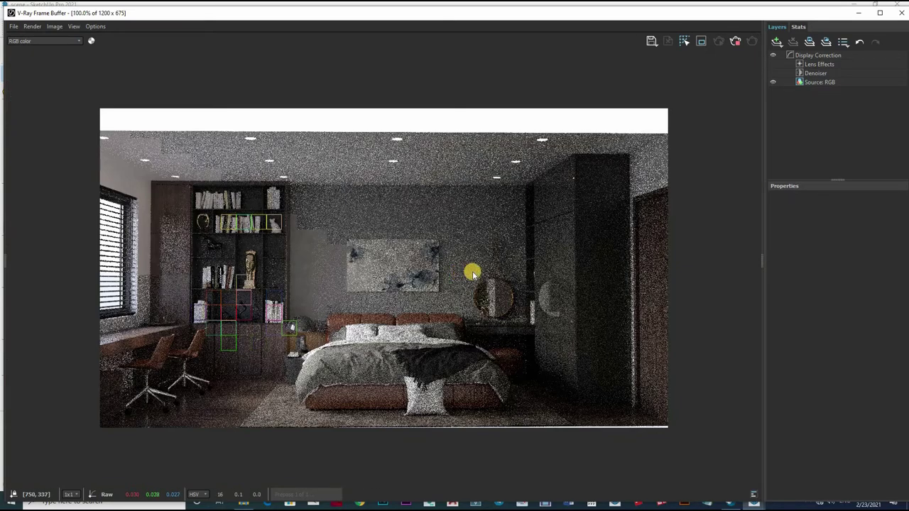
{"action": "scroll", "coordinate": [469, 266], "scroll_direction": "up", "scroll_amount": 1}
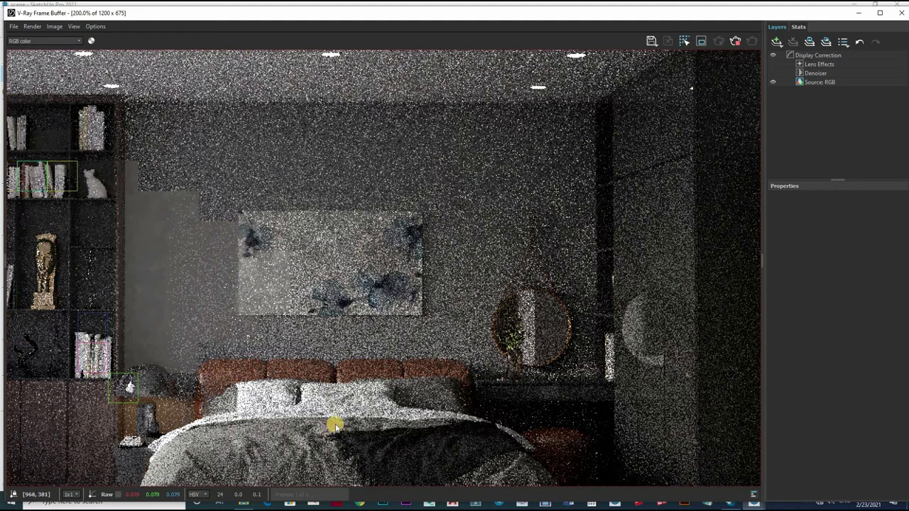
{"action": "scroll", "coordinate": [375, 388], "scroll_direction": "down", "scroll_amount": 1}
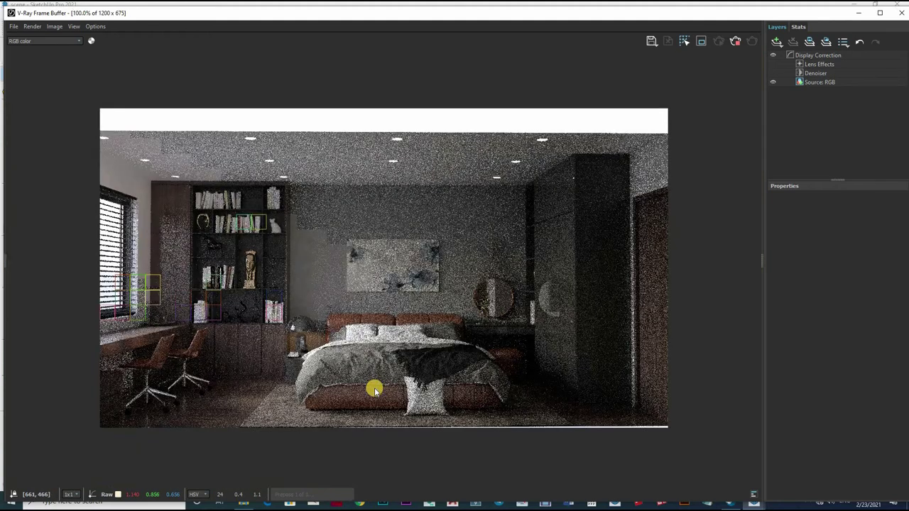
{"action": "scroll", "coordinate": [417, 345], "scroll_direction": "up", "scroll_amount": 1}
{"action": "scroll", "coordinate": [649, 349], "scroll_direction": "down", "scroll_amount": 1}
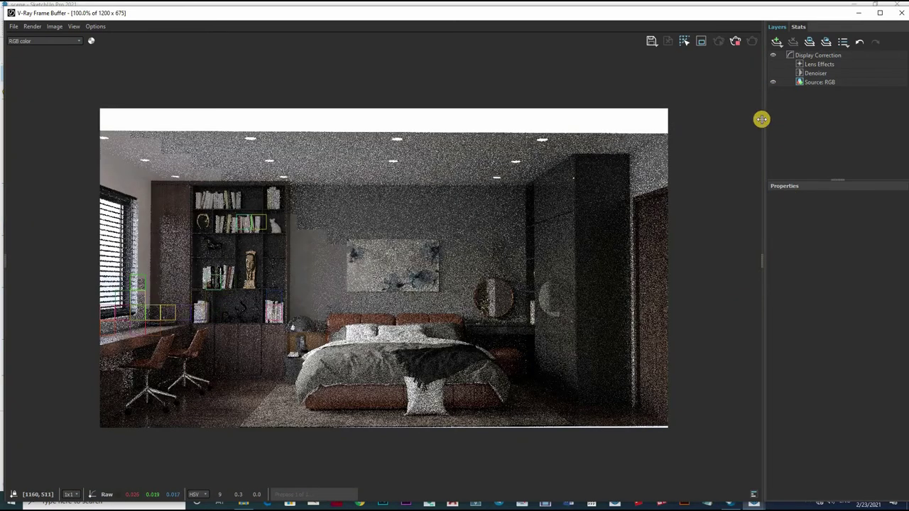
{"action": "left_click", "coordinate": [817, 119]}
{"action": "scroll", "coordinate": [572, 263], "scroll_direction": "up", "scroll_amount": 1}
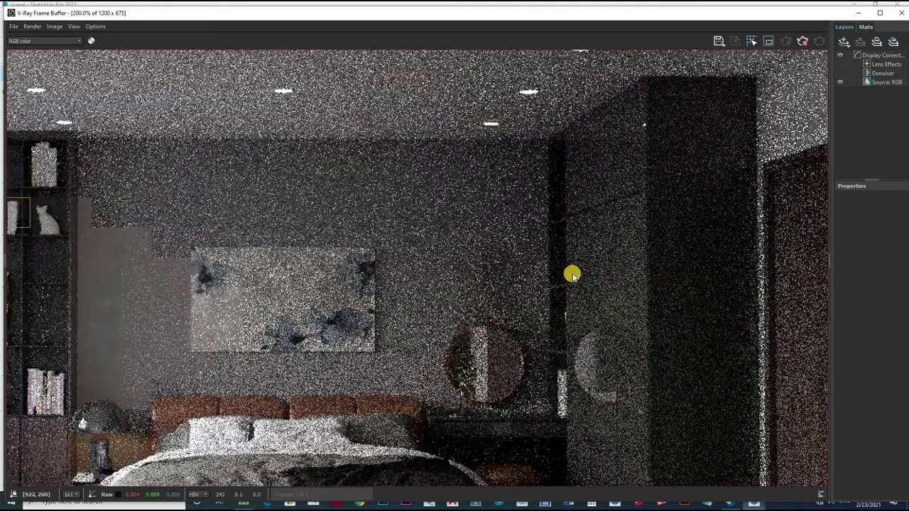
{"action": "mouse_move", "coordinate": [687, 160]}
{"action": "middle_mouse_down"}
{"action": "mouse_move", "coordinate": [631, 288]}
{"action": "mouse_move", "coordinate": [483, 277]}
{"action": "mouse_move", "coordinate": [517, 254]}
{"action": "middle_mouse_up"}
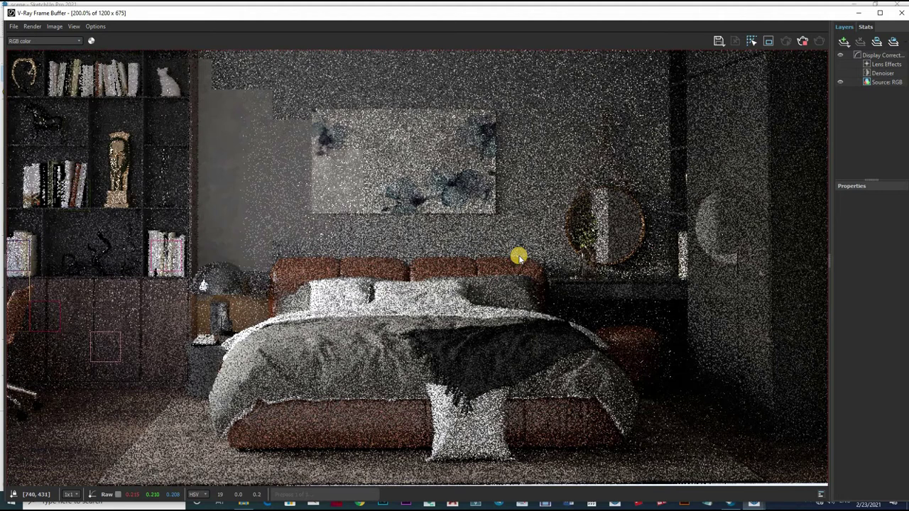
{"action": "scroll", "coordinate": [700, 439], "scroll_direction": "down", "scroll_amount": 1}
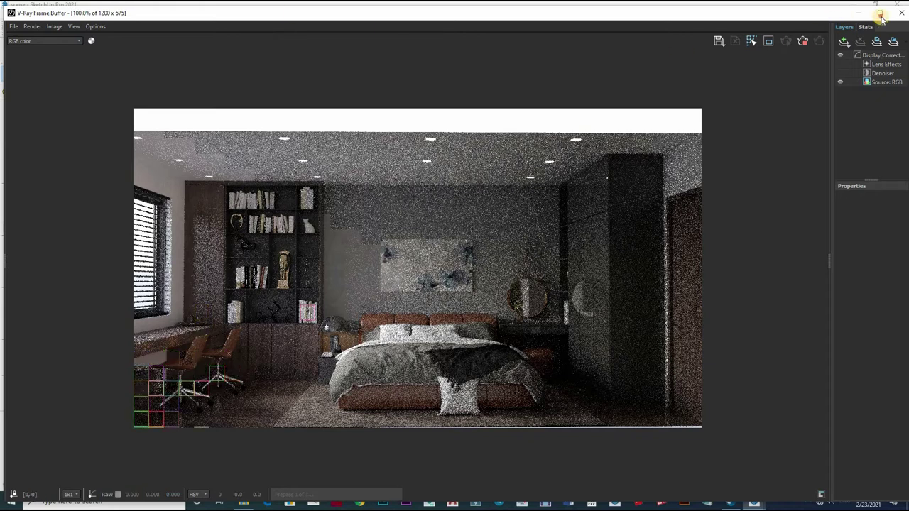
{"action": "scroll", "coordinate": [511, 248], "scroll_direction": "up", "scroll_amount": 2}
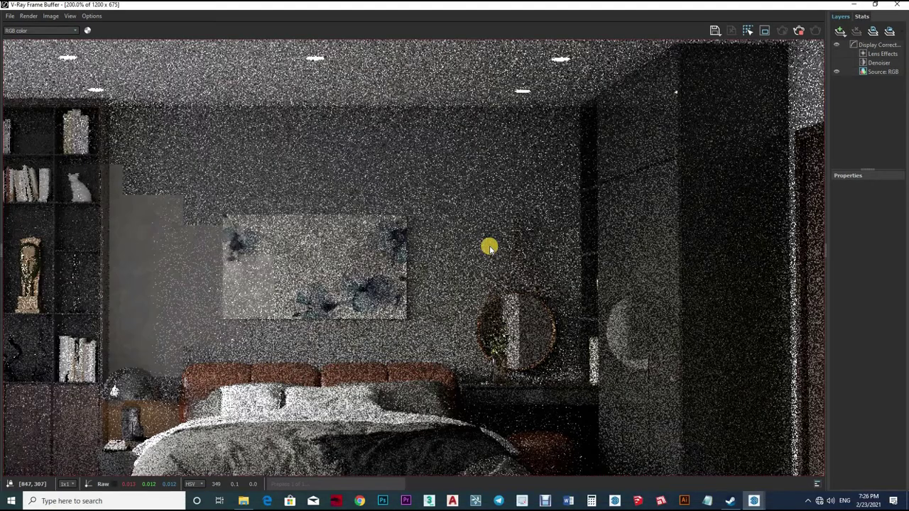
{"action": "scroll", "coordinate": [419, 274], "scroll_direction": "down", "scroll_amount": 2}
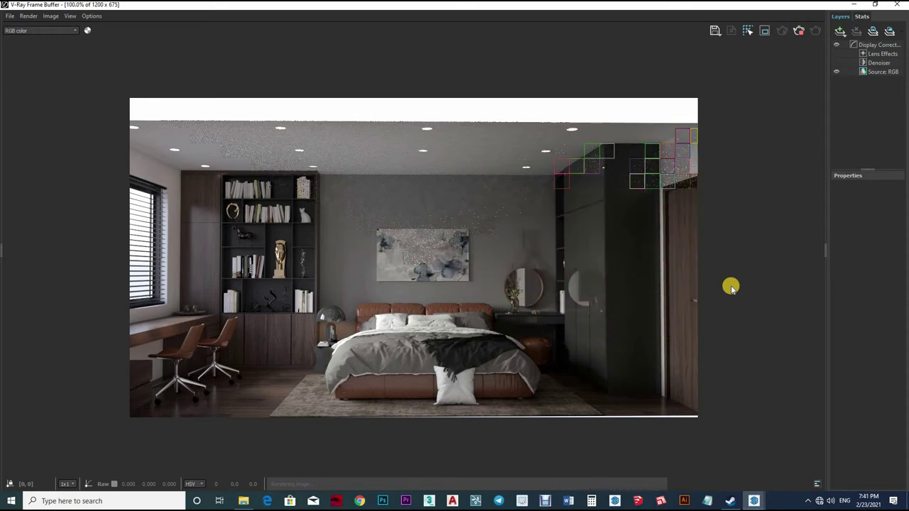
Step: Save the finished render as PNG image 1 in the pic folder
{"action": "left_click", "coordinate": [715, 31]}
{"action": "double_click", "coordinate": [121, 91]}
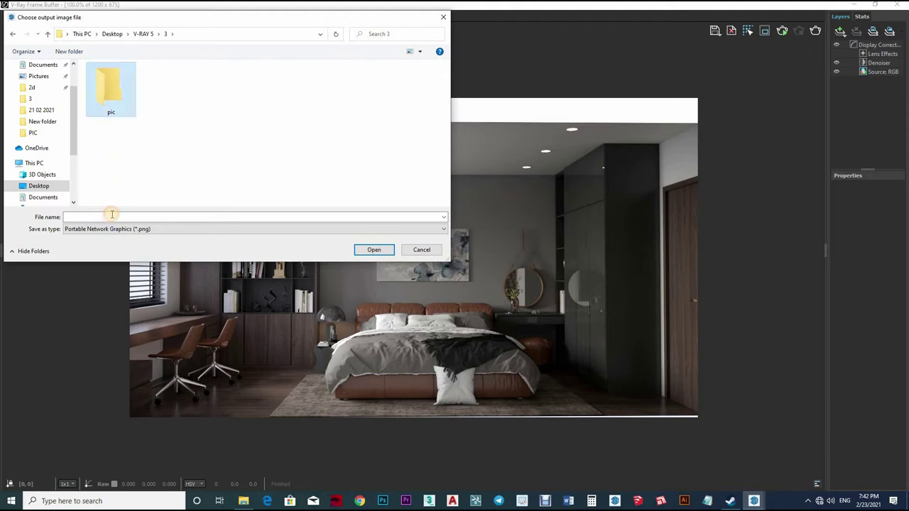
{"action": "left_click", "coordinate": [112, 216]}
{"action": "type", "text": "1"}
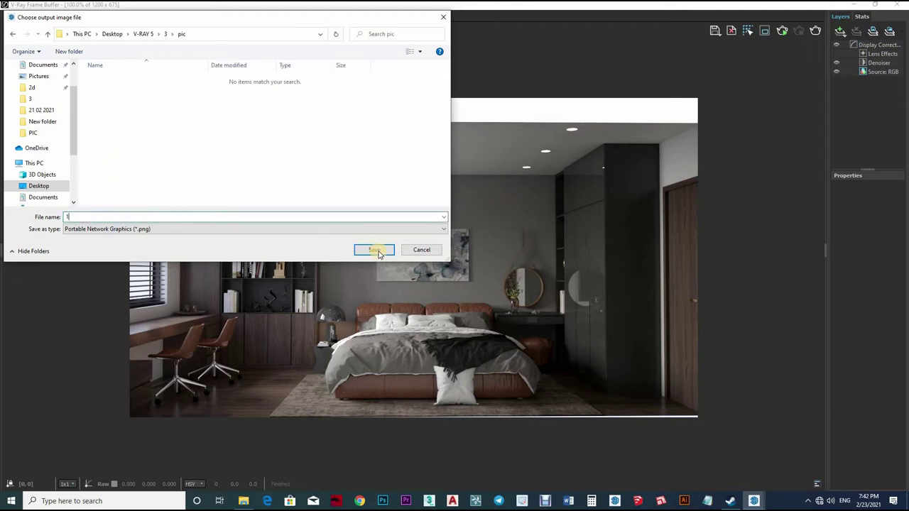
{"action": "key", "text": "Return"}
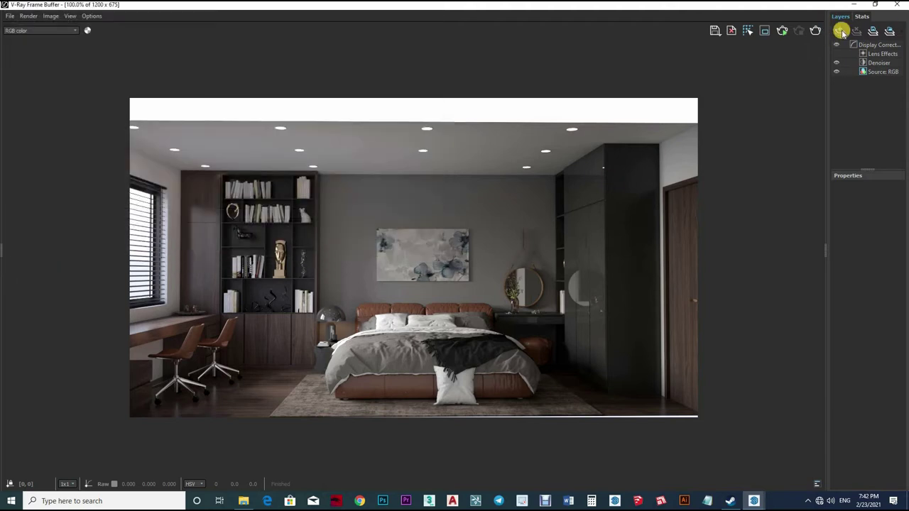
Step: Add an Exposure layer with Highlight Burn near 0, Exposure about 0.5, and slightly more contrast
{"action": "left_click", "coordinate": [856, 85]}
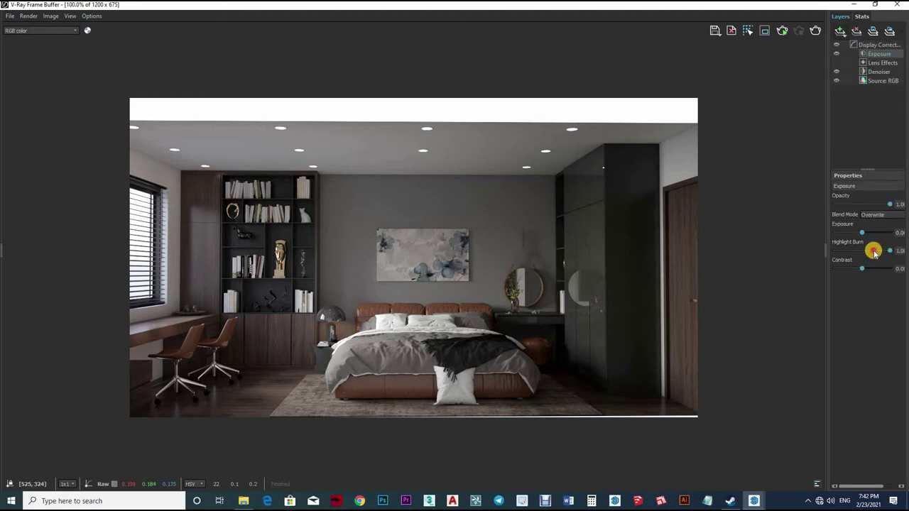
{"action": "left_click", "coordinate": [873, 251]}
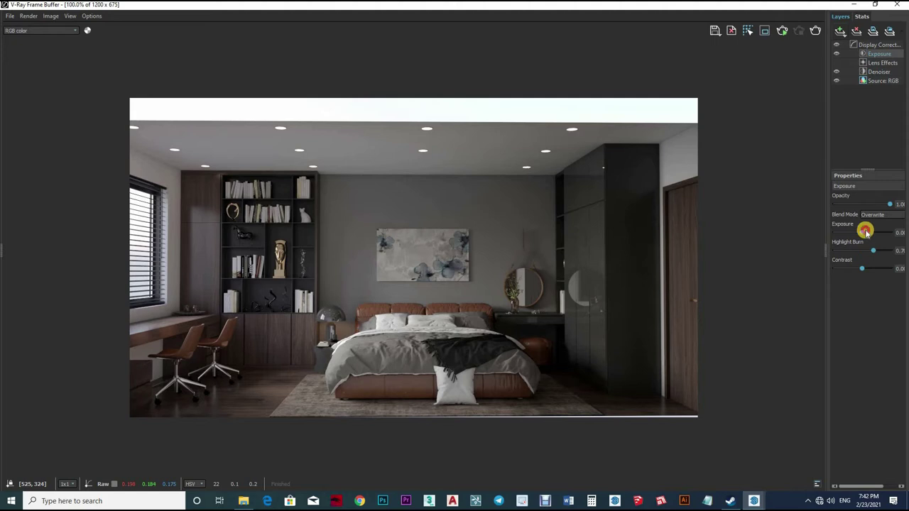
{"action": "left_click", "coordinate": [865, 232]}
{"action": "left_click", "coordinate": [849, 251]}
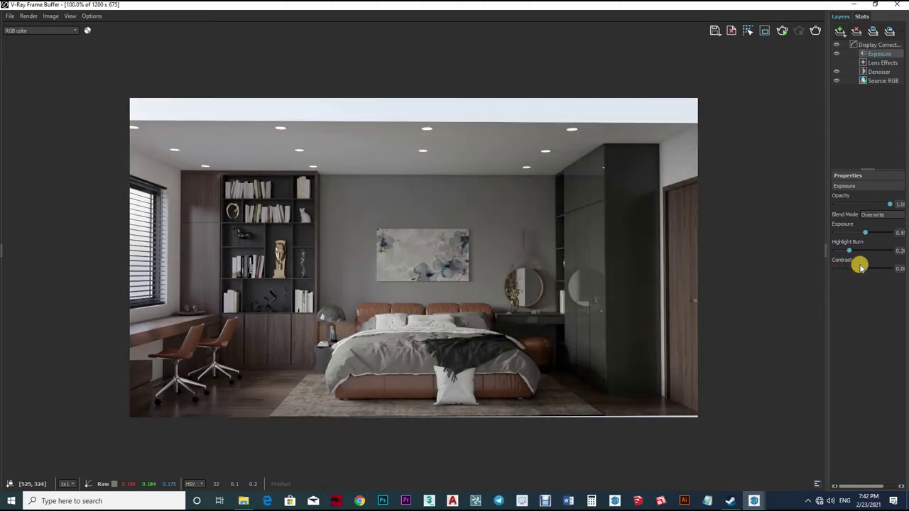
{"action": "mouse_move", "coordinate": [876, 270]}
{"action": "left_mouse_down"}
{"action": "mouse_move", "coordinate": [861, 270]}
{"action": "mouse_move", "coordinate": [843, 251]}
{"action": "left_mouse_up"}
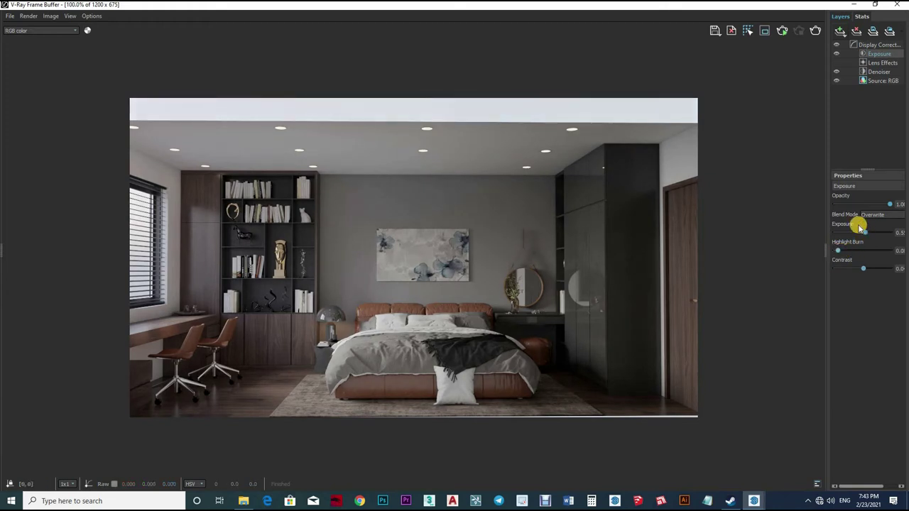
Step: Add a Curves layer with a gentle S-shaped master curve and save the render as PNG 2
{"action": "right_click", "coordinate": [871, 126]}
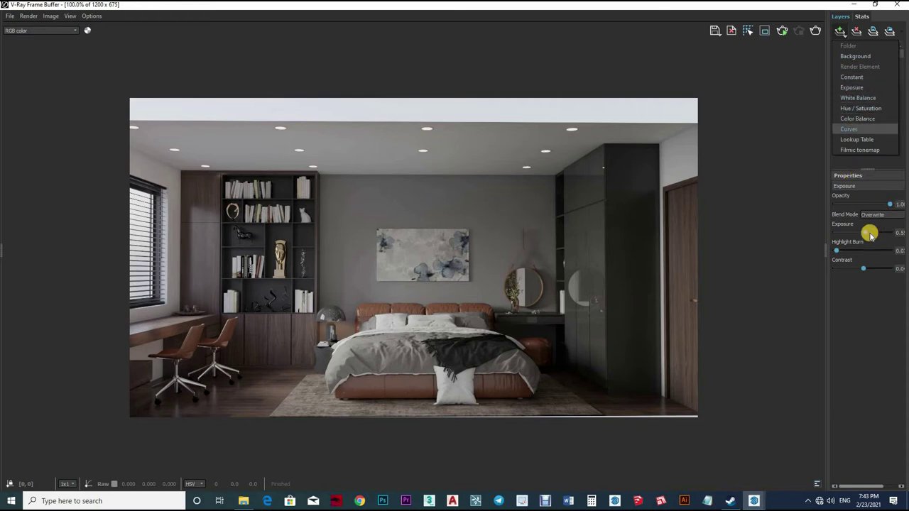
{"action": "left_click", "coordinate": [849, 129]}
{"action": "left_click_drag", "start_coordinate": [825, 120], "coordinate": [719, 132]}
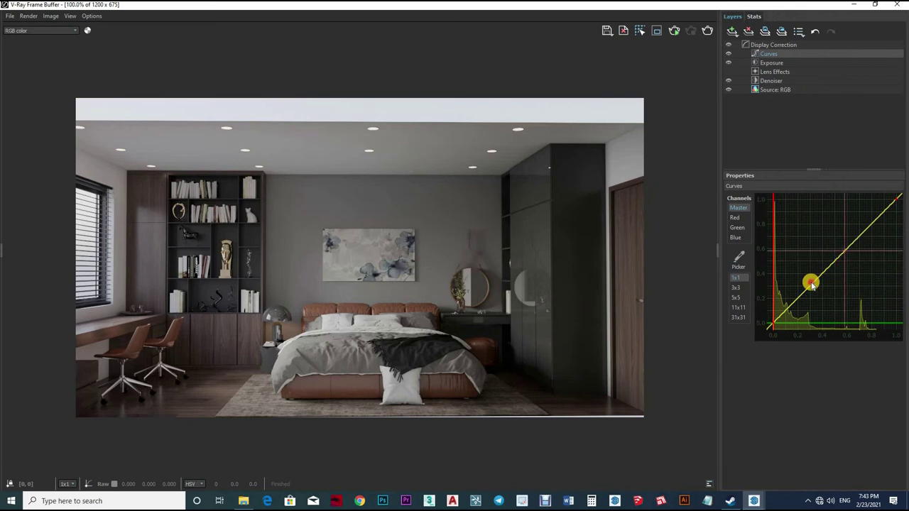
{"action": "left_click", "coordinate": [839, 250]}
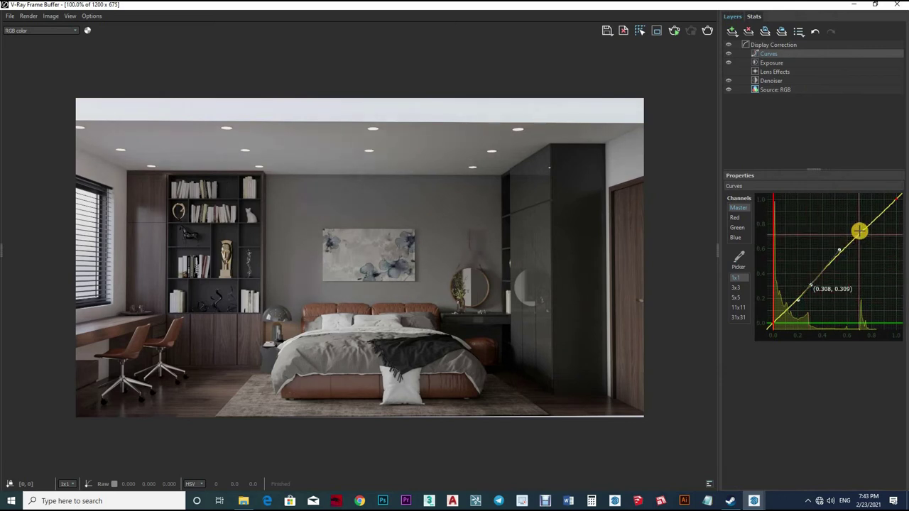
{"action": "left_click_drag", "start_coordinate": [860, 231], "coordinate": [870, 239]}
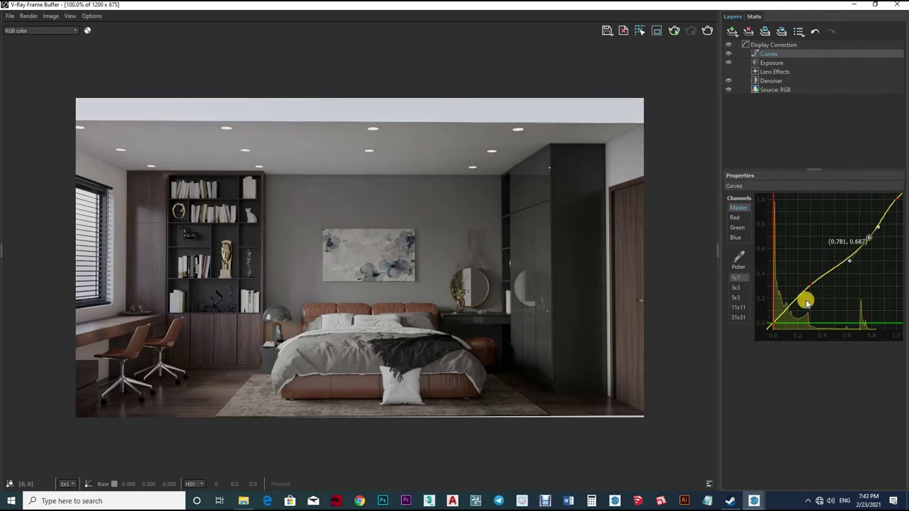
{"action": "left_click_drag", "start_coordinate": [807, 304], "coordinate": [807, 282]}
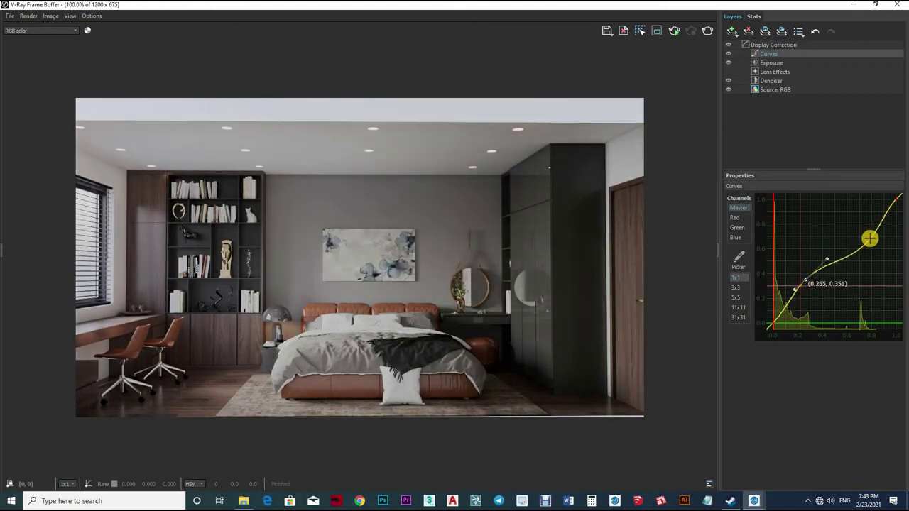
{"action": "left_click_drag", "start_coordinate": [870, 239], "coordinate": [872, 235]}
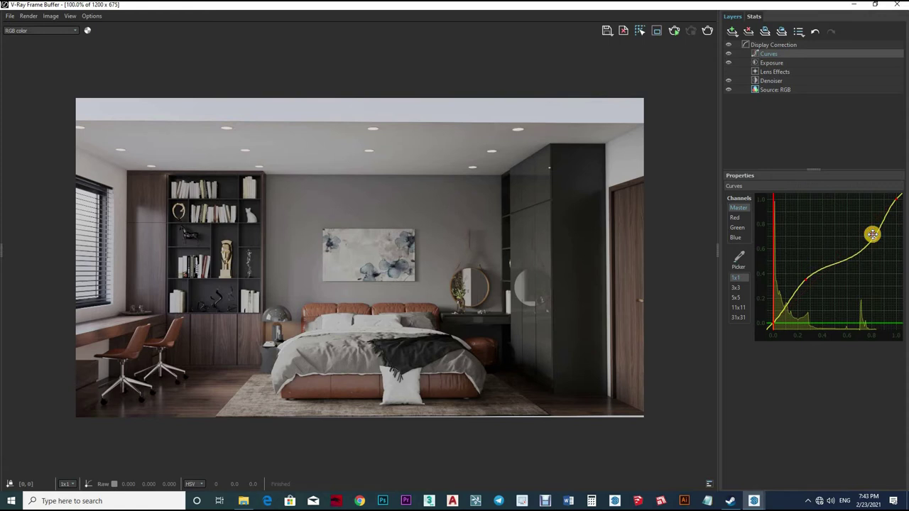
{"action": "left_click_drag", "start_coordinate": [805, 272], "coordinate": [807, 275]}
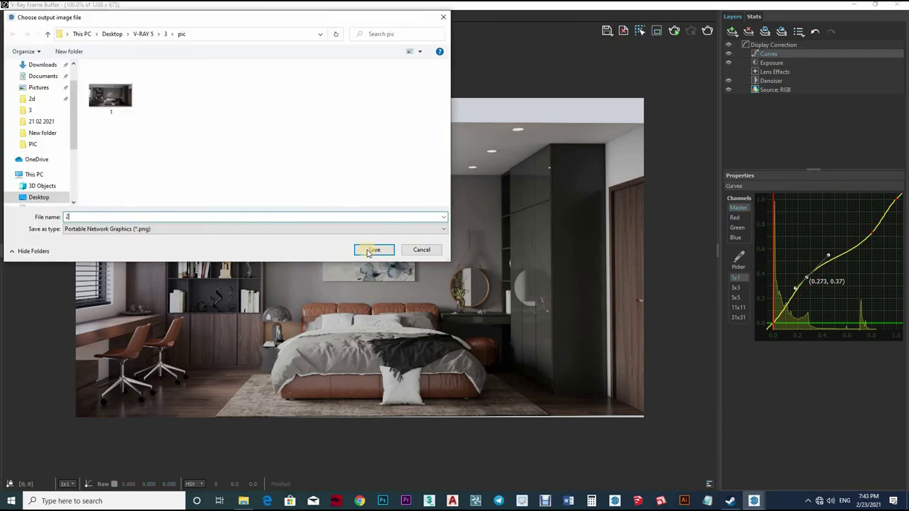
{"action": "key", "text": "Return"}
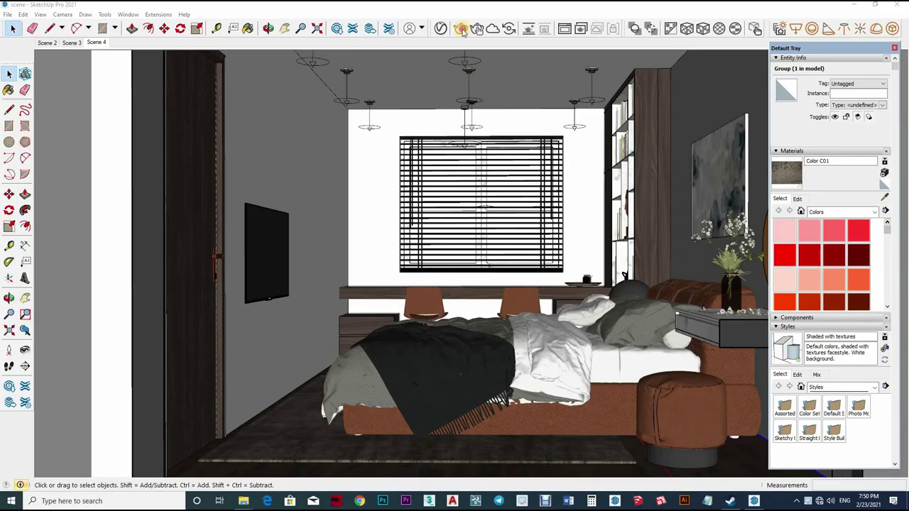
Step: Cancel the started render and walk the camera closer to the bed and window
{"action": "left_click", "coordinate": [462, 30]}
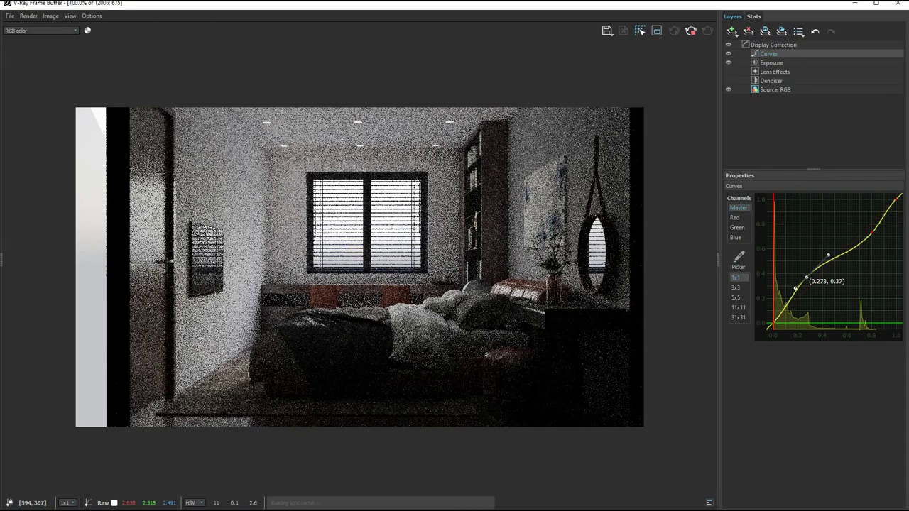
{"action": "left_click", "coordinate": [691, 37]}
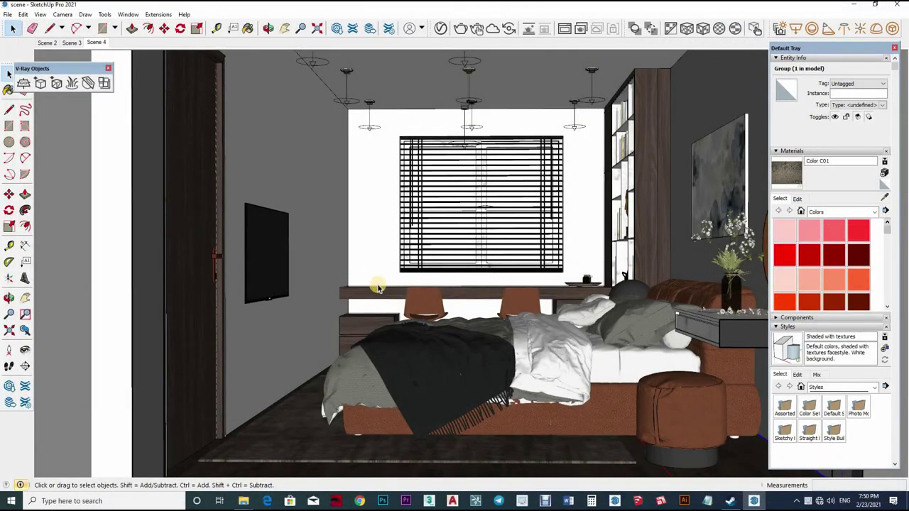
{"action": "scroll", "coordinate": [378, 288], "scroll_direction": "up", "scroll_amount": 3}
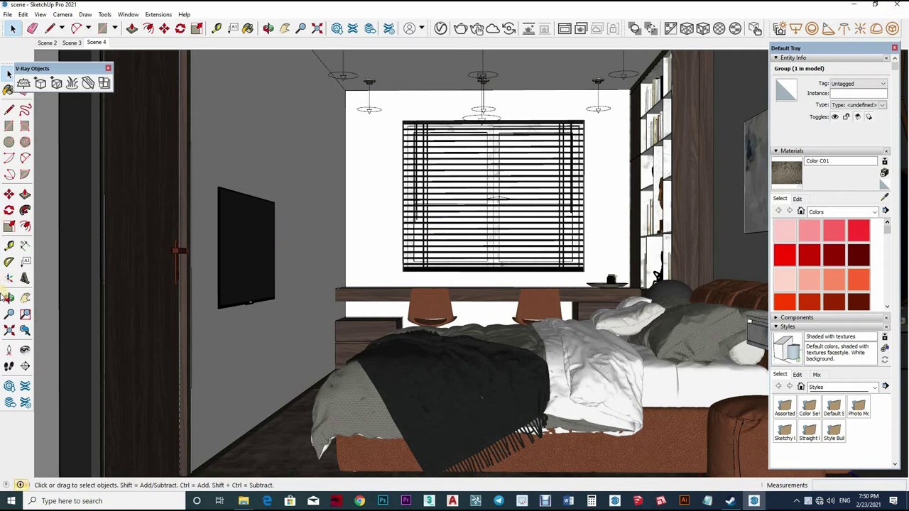
{"action": "key", "text": "w"}
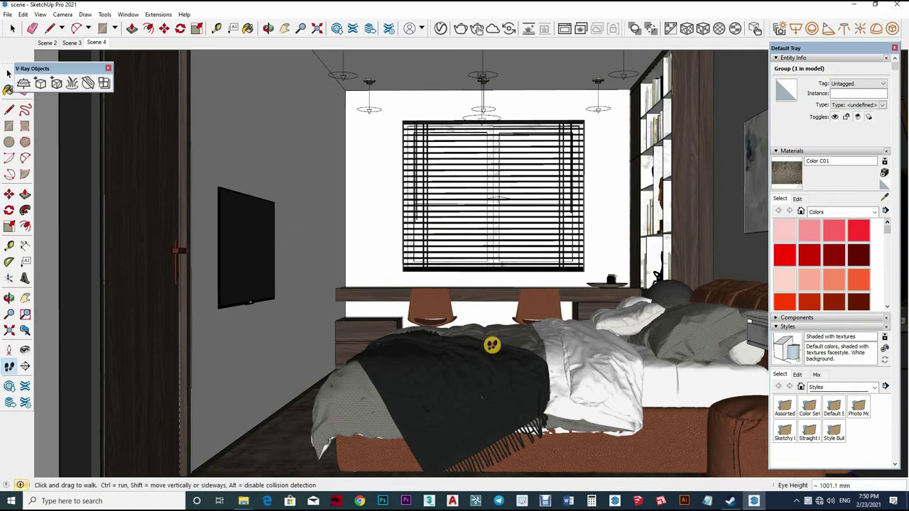
{"action": "mouse_move", "coordinate": [487, 345]}
{"action": "left_mouse_down"}
{"action": "mouse_move", "coordinate": [508, 336]}
{"action": "mouse_move", "coordinate": [540, 378]}
{"action": "mouse_move", "coordinate": [640, 329]}
{"action": "left_mouse_up"}
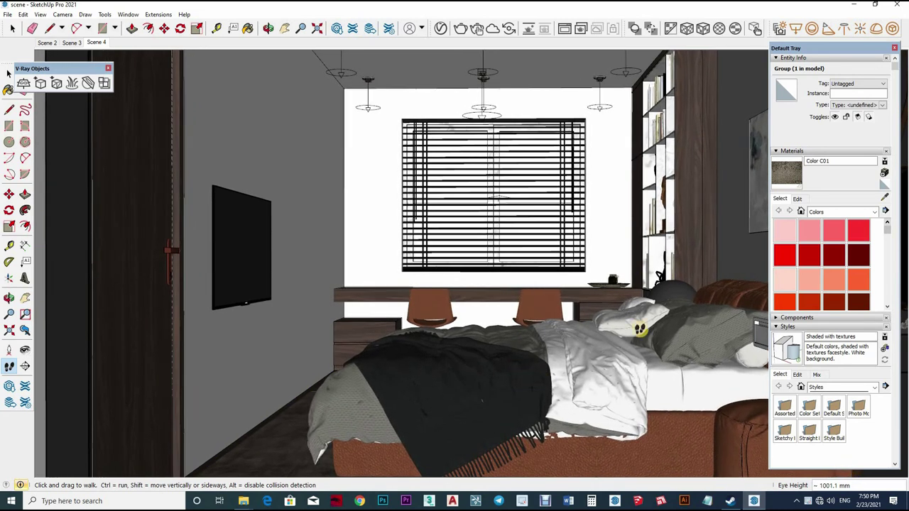
Step: Redock the Default Tray along the right edge
{"action": "left_click", "coordinate": [549, 72]}
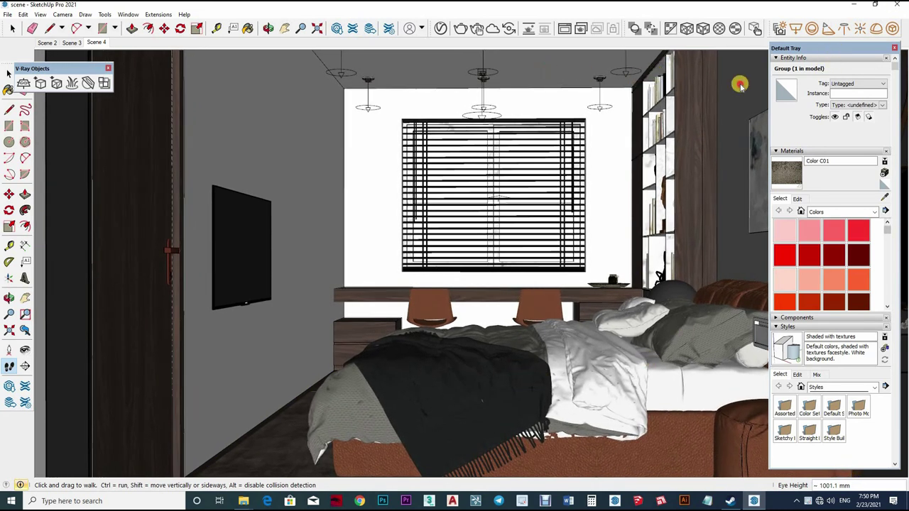
{"action": "left_click_drag", "start_coordinate": [739, 85], "coordinate": [527, 307]}
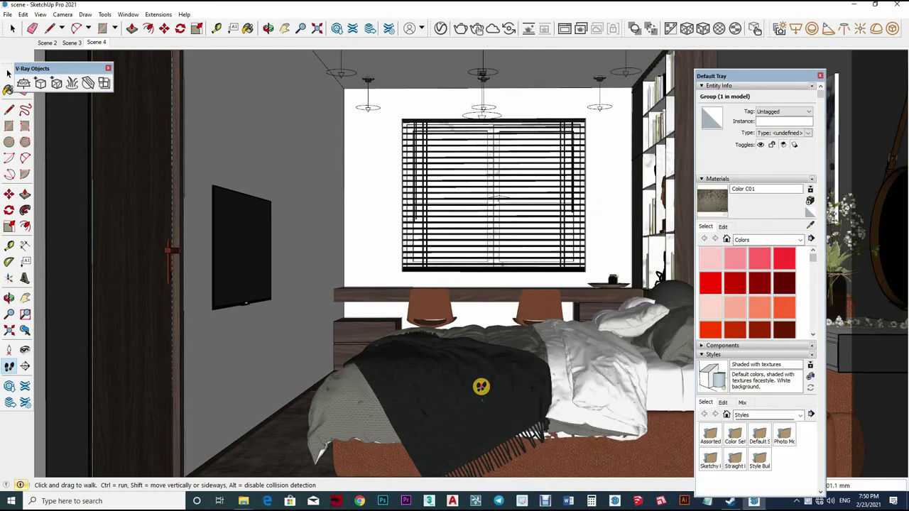
{"action": "left_click_drag", "start_coordinate": [481, 381], "coordinate": [481, 381]}
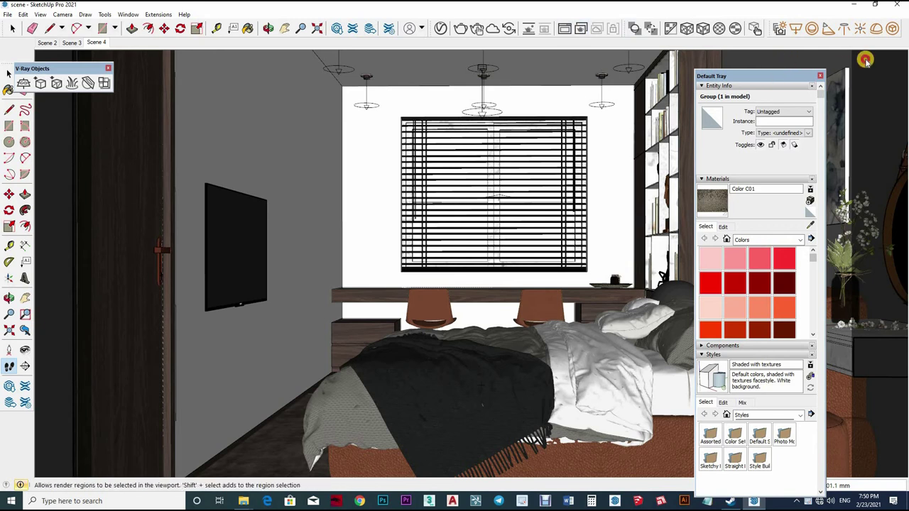
Step: Render the Scene 4 view of the window blinds, wall TV and bed with V-Ray
{"action": "left_click", "coordinate": [605, 120]}
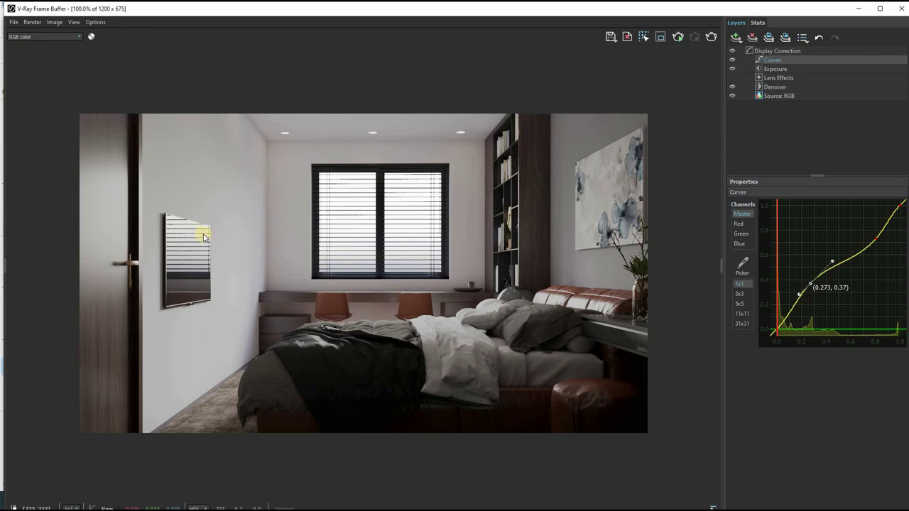
Step: Save the current render from the frame buffer as PNG image '3'
{"action": "scroll", "coordinate": [204, 236], "scroll_direction": "up", "scroll_amount": 5}
{"action": "scroll", "coordinate": [300, 282], "scroll_direction": "down", "scroll_amount": 3}
{"action": "scroll", "coordinate": [426, 223], "scroll_direction": "down", "scroll_amount": 2}
{"action": "scroll", "coordinate": [462, 244], "scroll_direction": "up", "scroll_amount": 2}
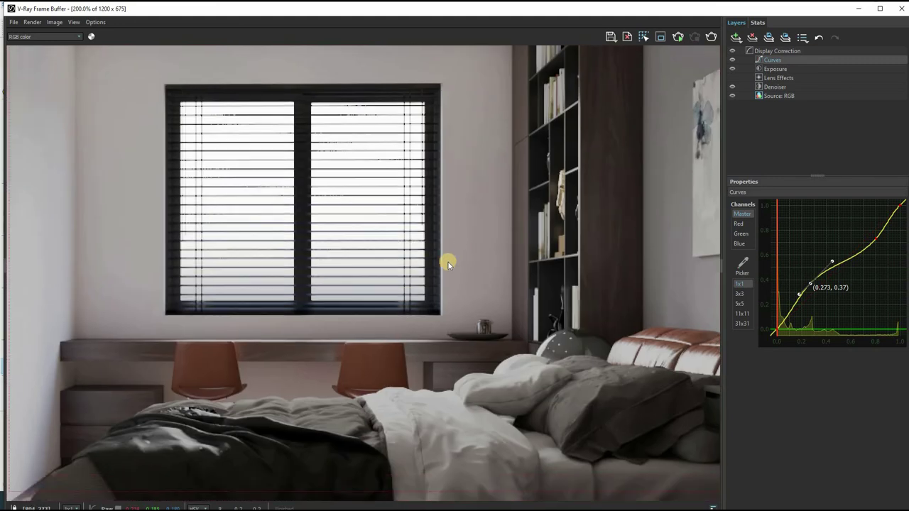
{"action": "scroll", "coordinate": [454, 213], "scroll_direction": "down", "scroll_amount": 3}
{"action": "scroll", "coordinate": [466, 152], "scroll_direction": "up", "scroll_amount": 2}
{"action": "left_click", "coordinate": [610, 37]}
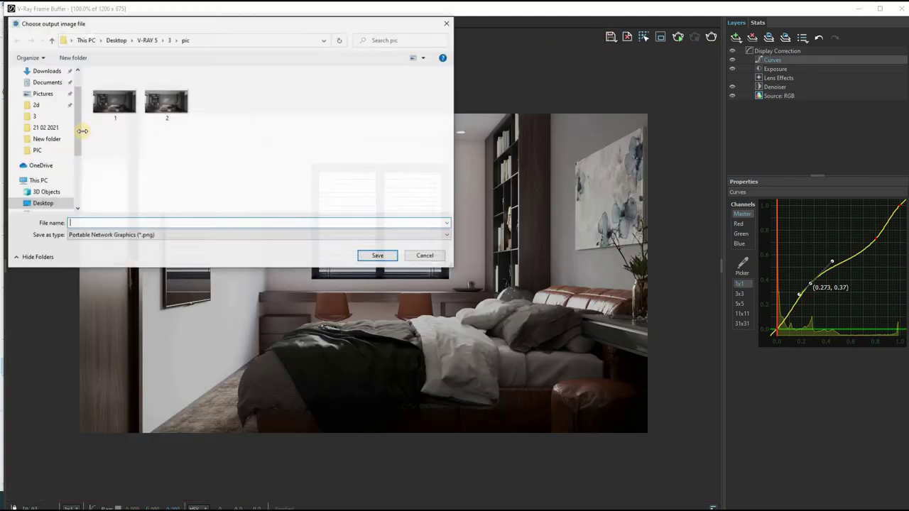
{"action": "type", "text": "3"}
{"action": "left_click", "coordinate": [374, 258]}
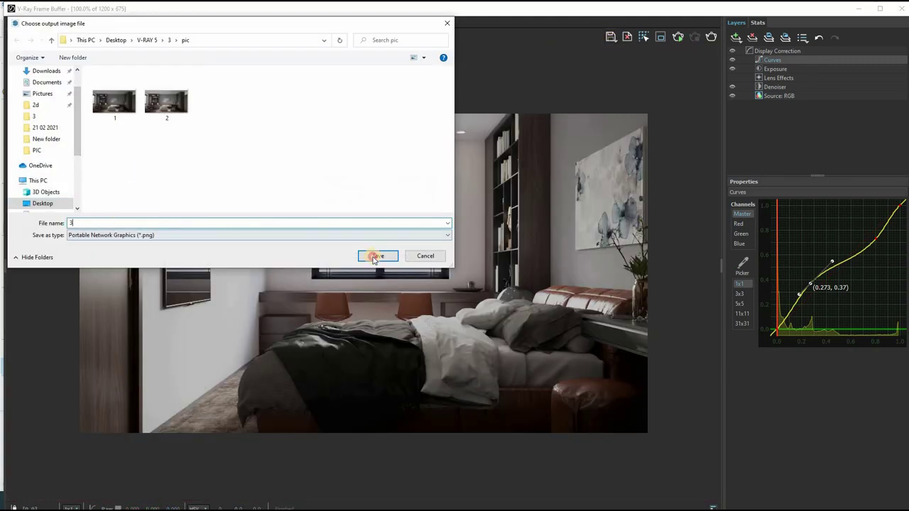
Step: Hide the Curves and Exposure corrections, save the uncorrected render as '4', and return to the model
{"action": "left_click", "coordinate": [732, 60]}
{"action": "left_click", "coordinate": [734, 64]}
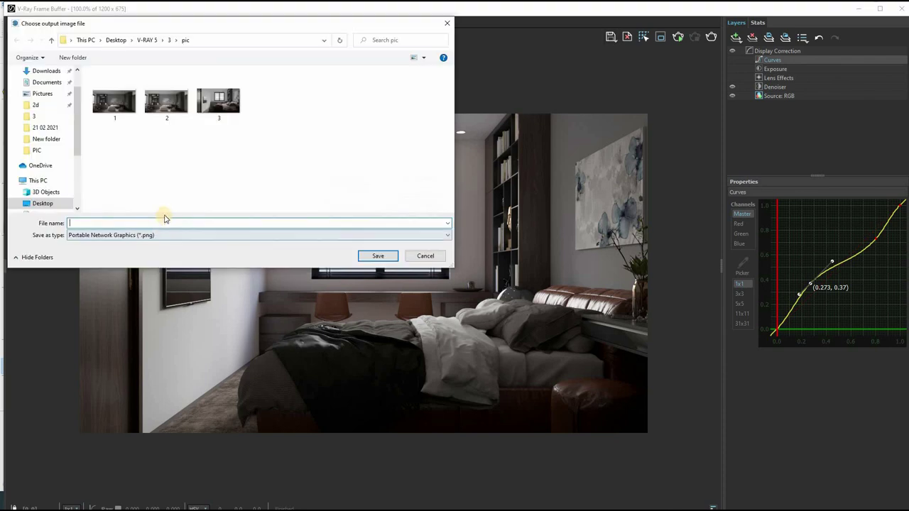
{"action": "type", "text": "4"}
{"action": "key", "text": "Return"}
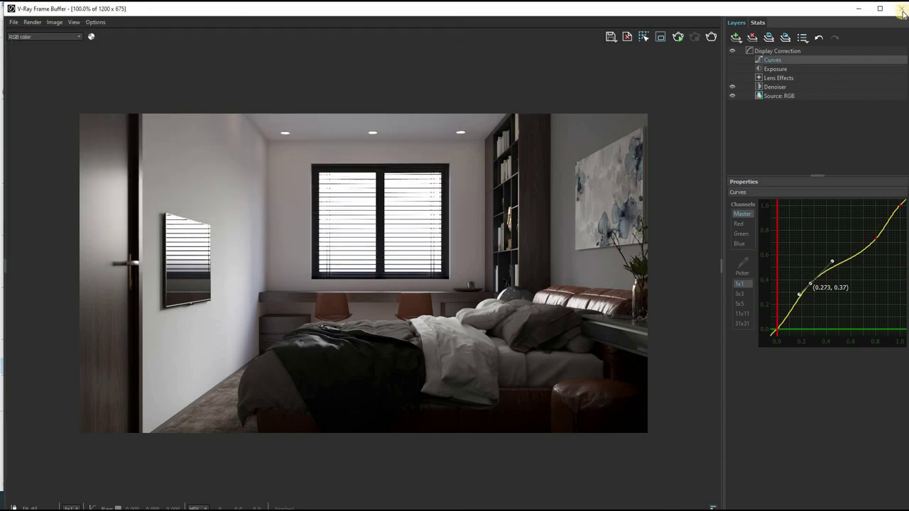
{"action": "key", "text": "alt+Tab"}
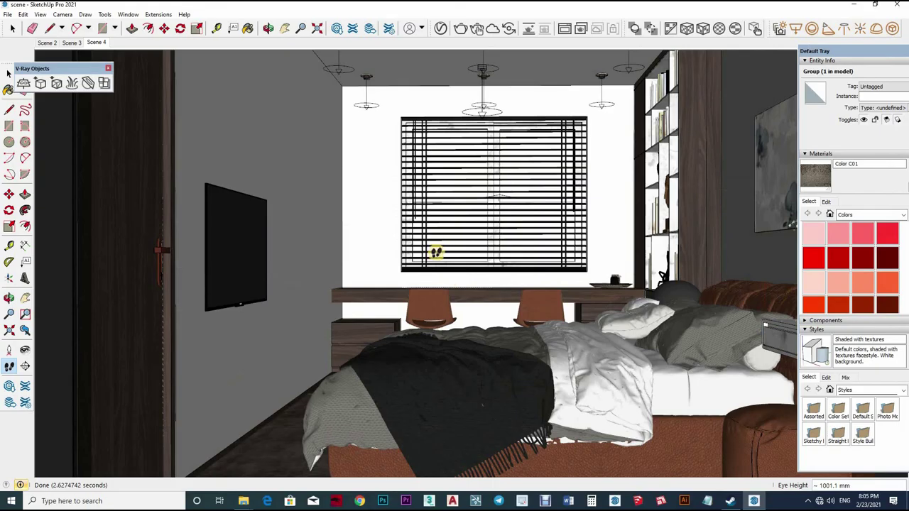